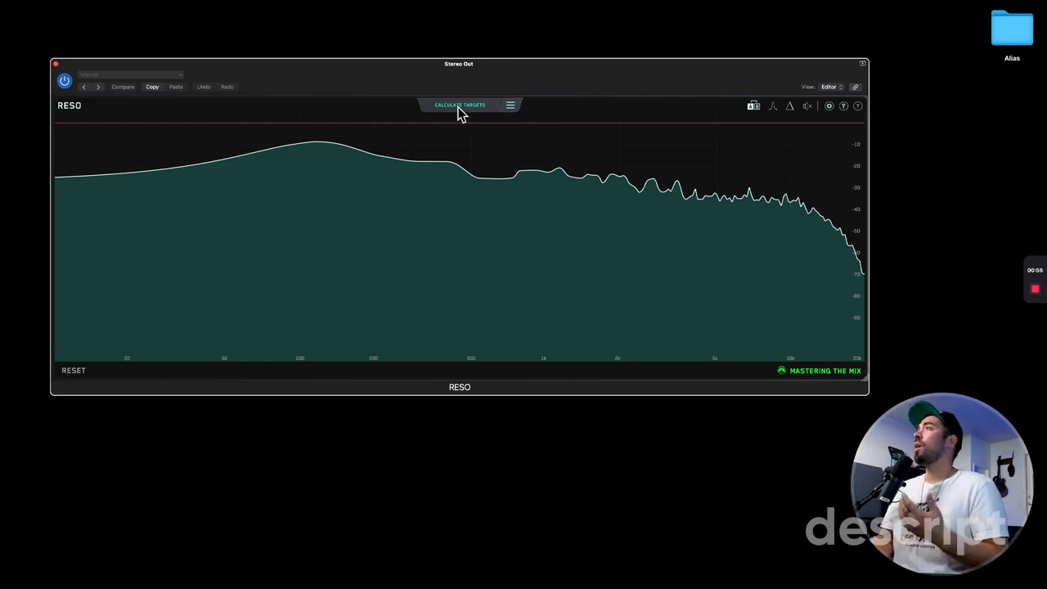
# Calculate the resonance targets for the stereo output, engage them, and check them during playback.
pyautogui.click(509, 107)
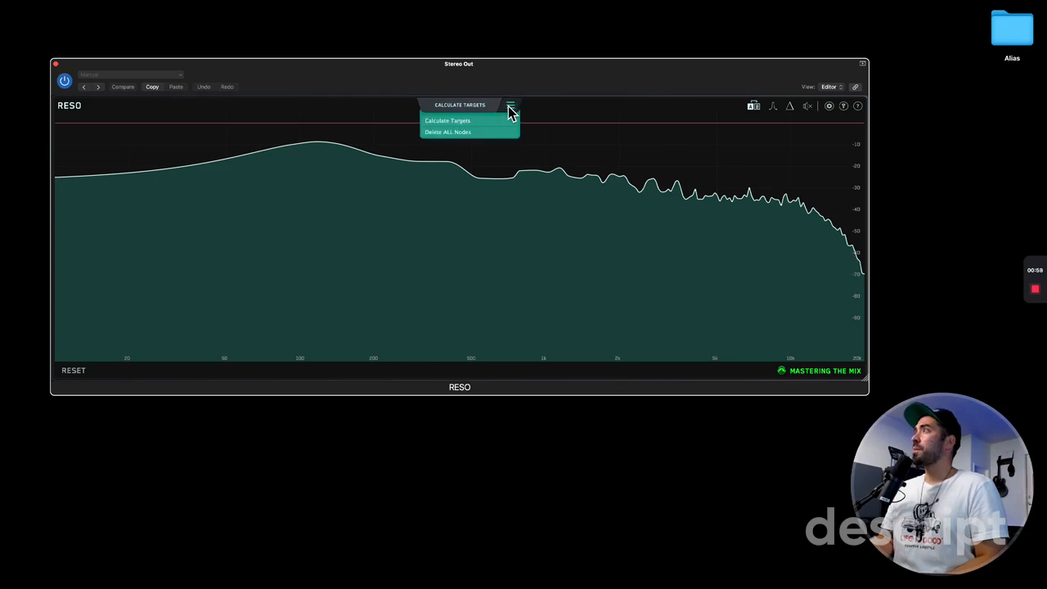
pyautogui.click(457, 124)
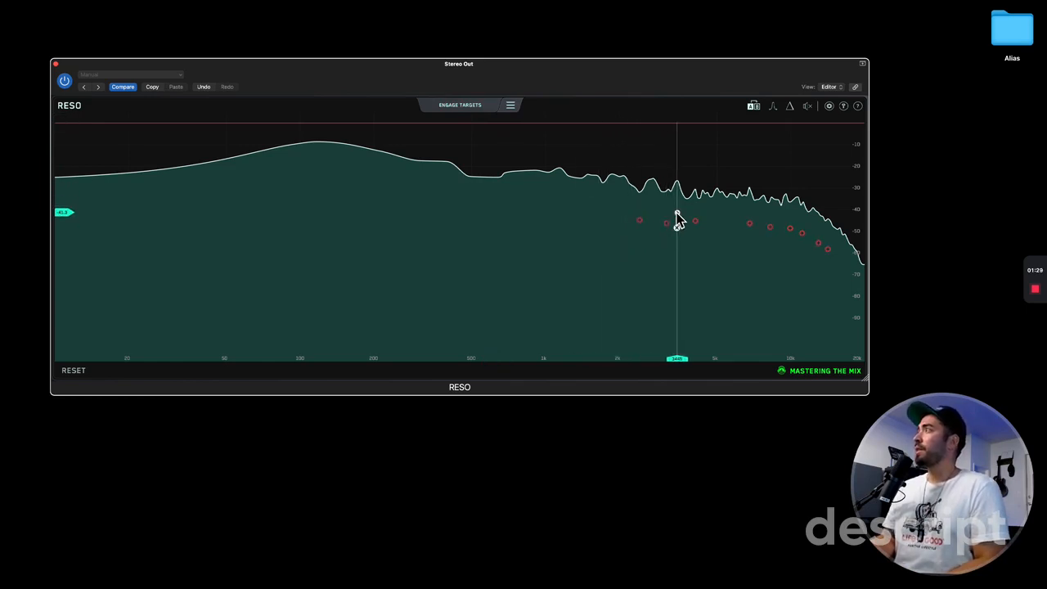
pyautogui.click(472, 112)
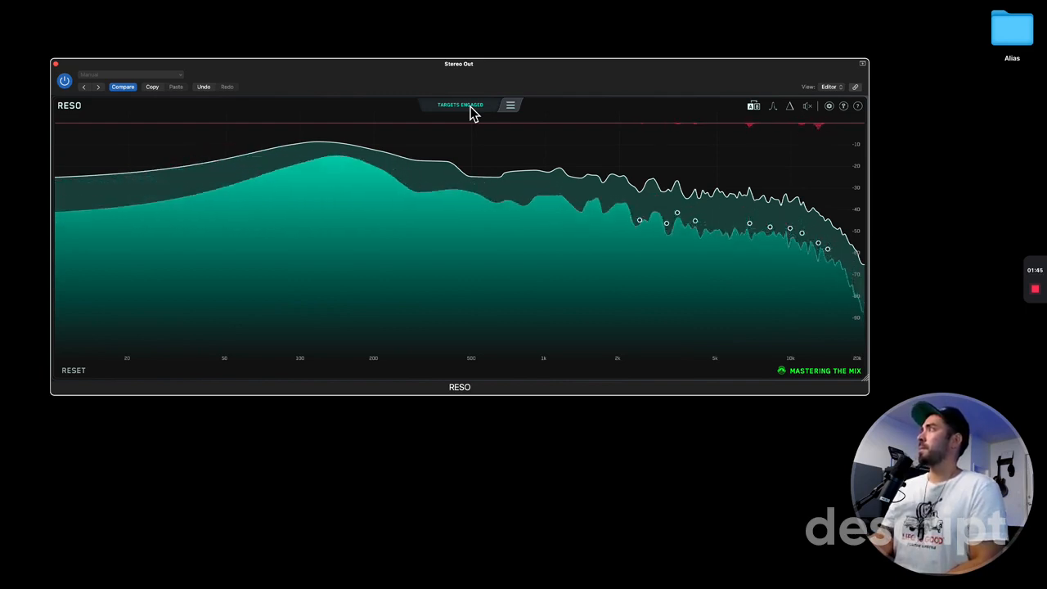
pyautogui.press('space')
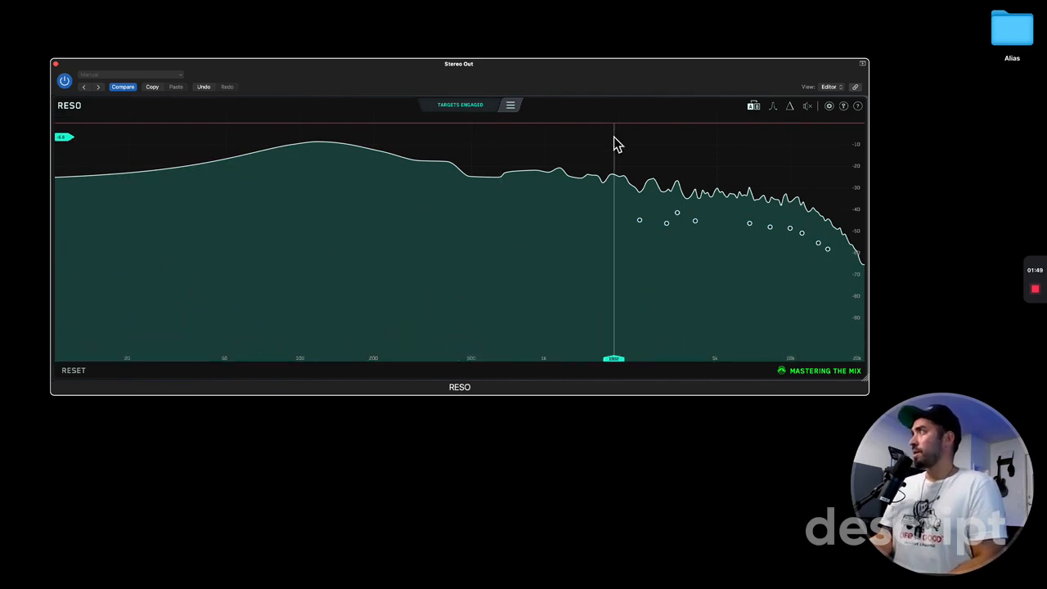
# Check the input/output gain controls during playback and close them again.
pyautogui.click(807, 108)
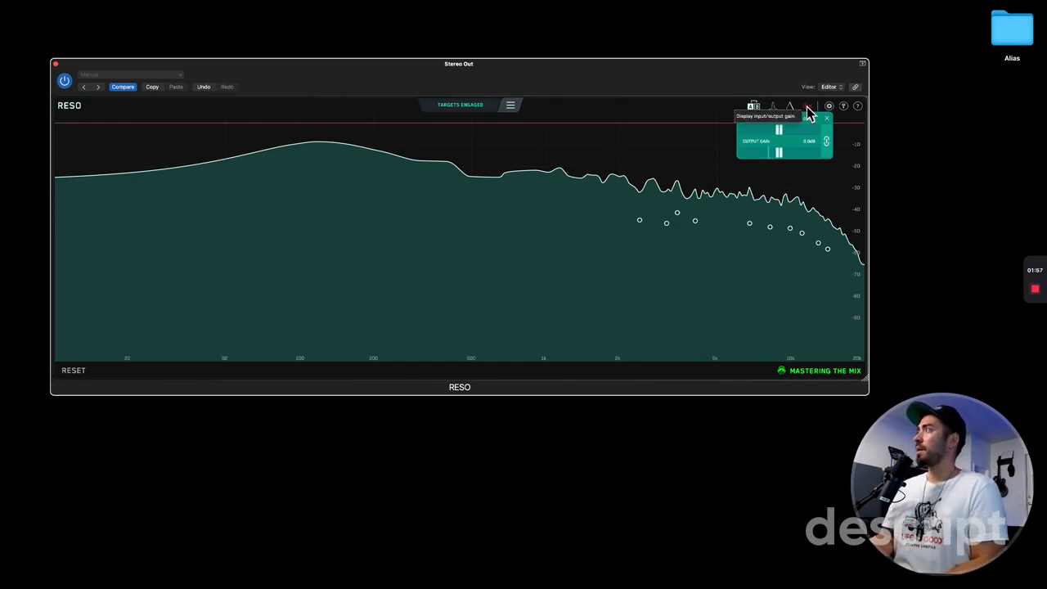
pyautogui.press('space')
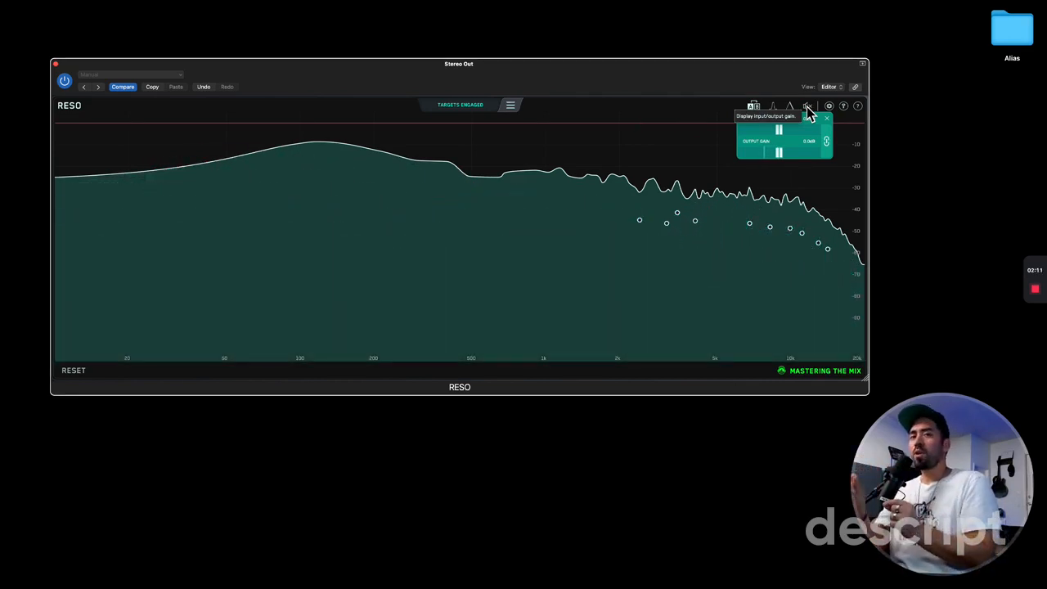
pyautogui.click(807, 110)
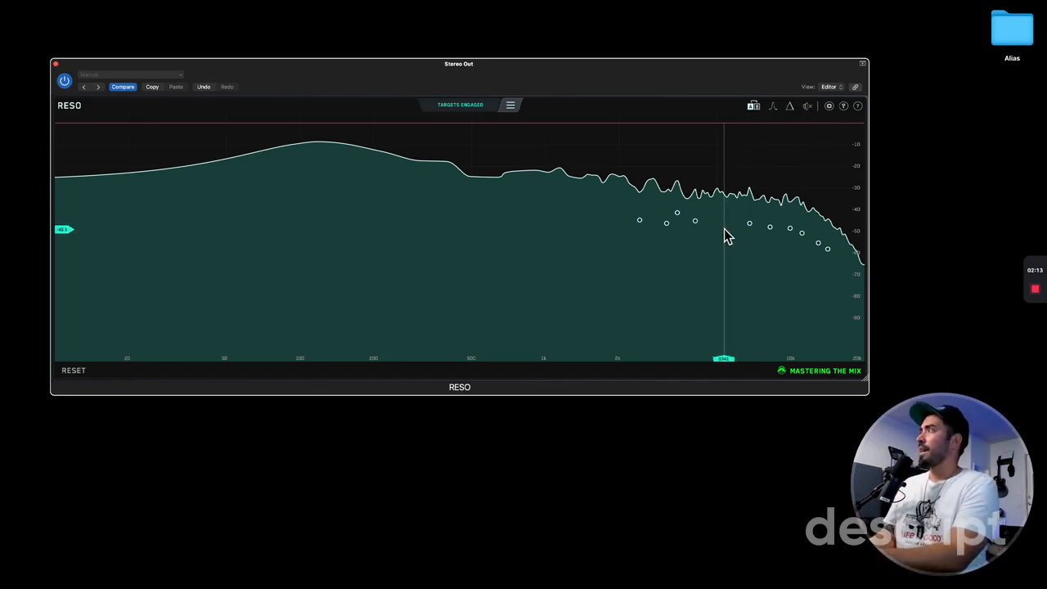
# Solo the target nodes at about 3.1 kHz and 4 kHz one after the other to hear what each filter affects.
pyautogui.moveTo(668, 225)
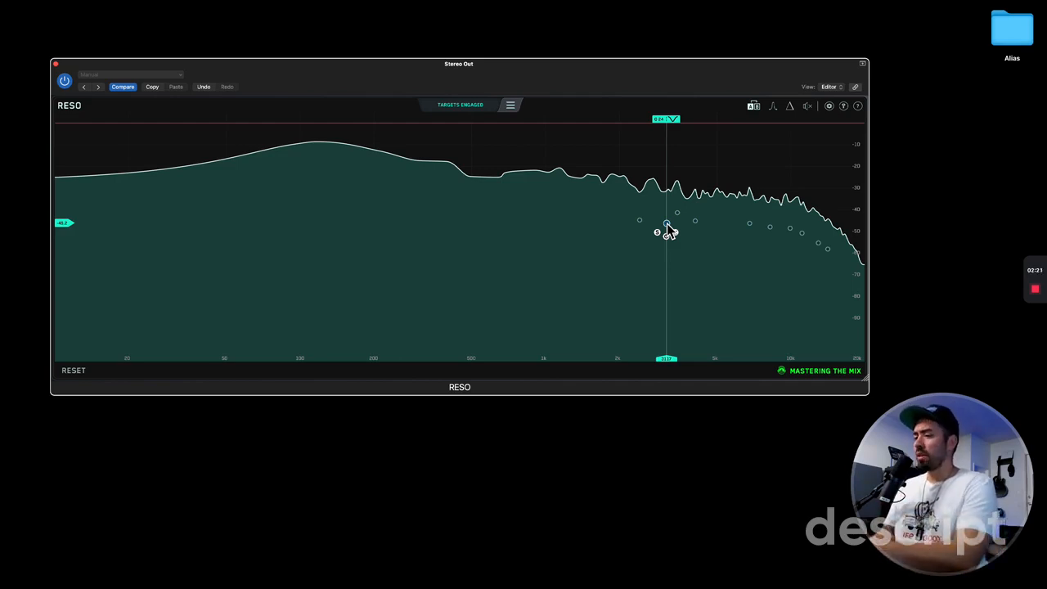
pyautogui.moveTo(667, 226); pyautogui.dragTo(657, 233)
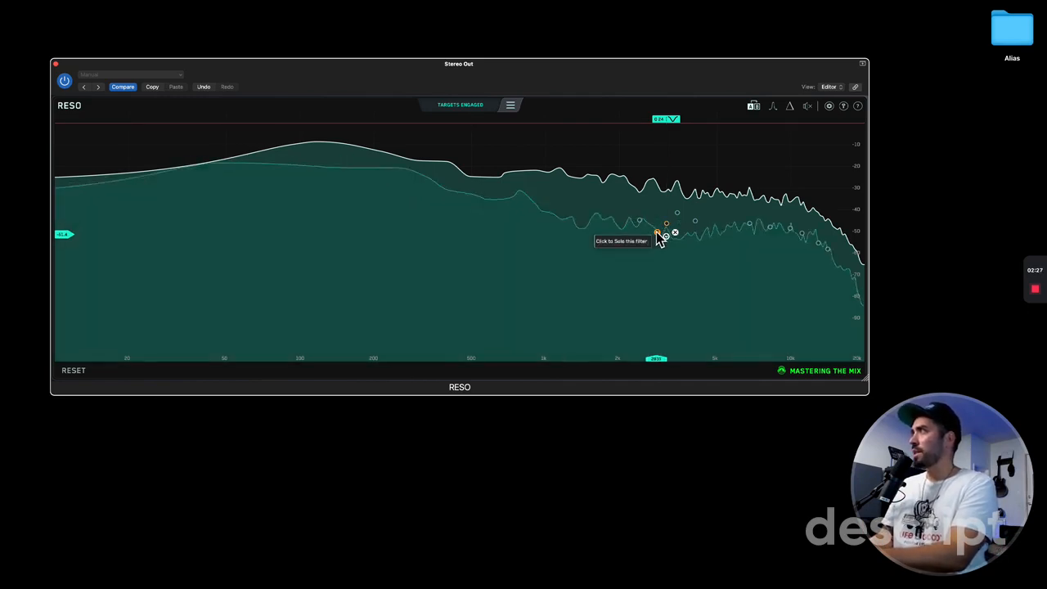
pyautogui.moveTo(656, 233); pyautogui.dragTo(690, 233)
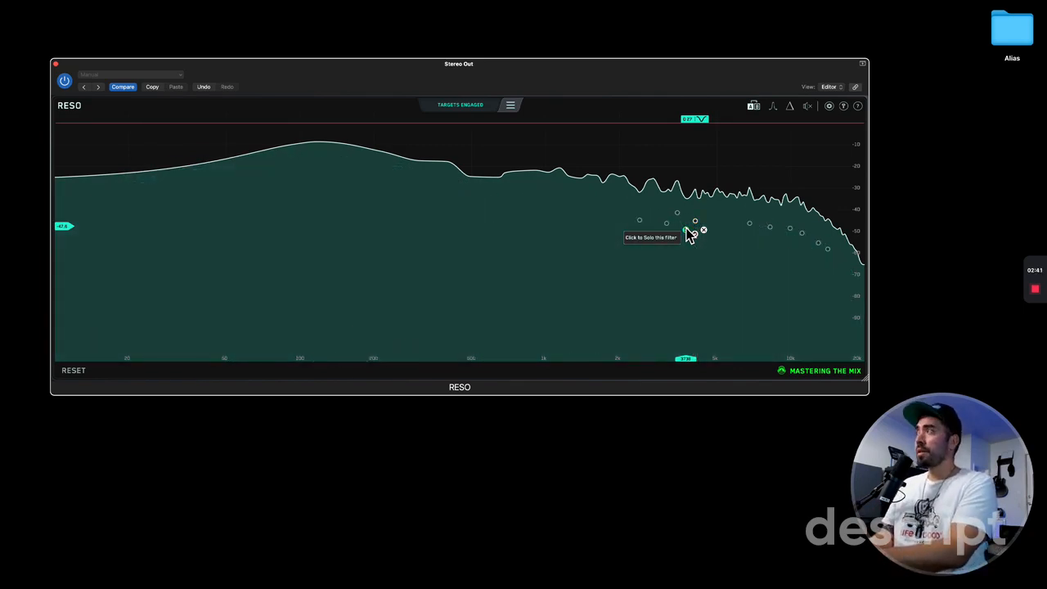
# Listen to the difference between the input and output signals during playback, and switch the difference monitoring off again.
pyautogui.click(791, 112)
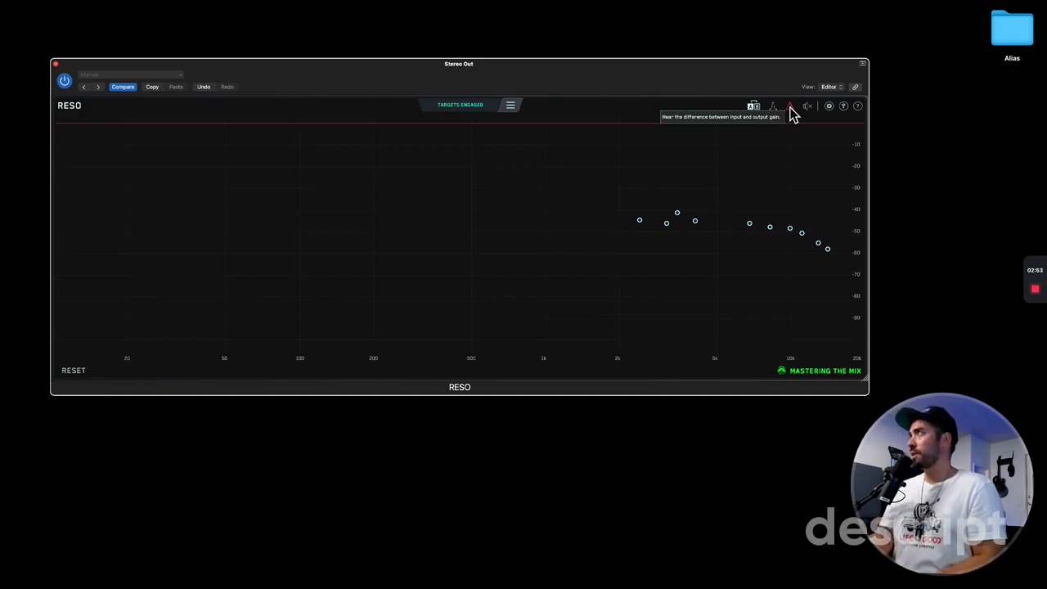
pyautogui.press('space')
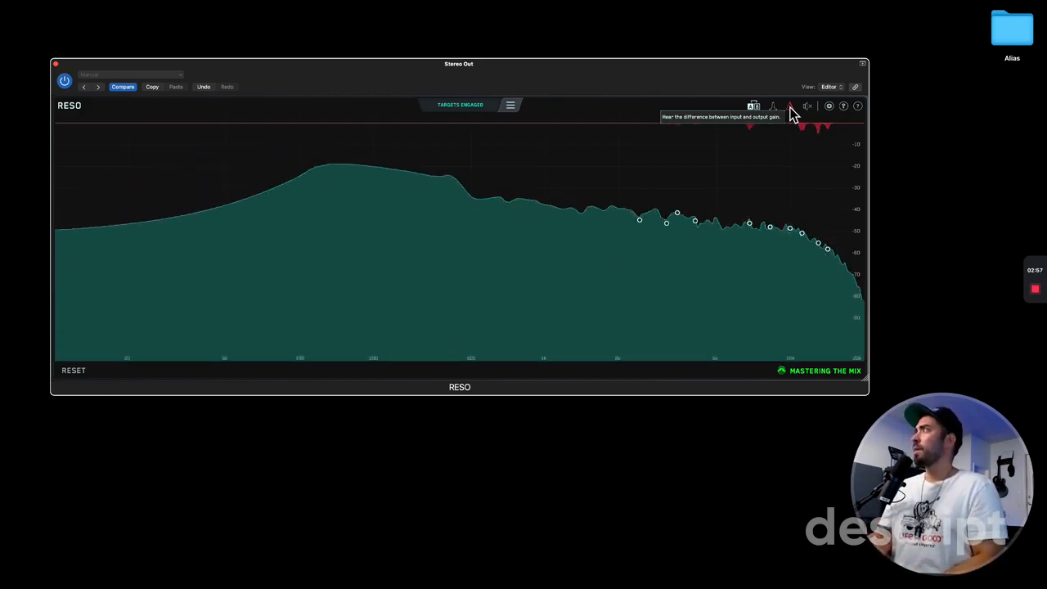
pyautogui.press('space')
pyautogui.click(791, 108)
pyautogui.press('space')
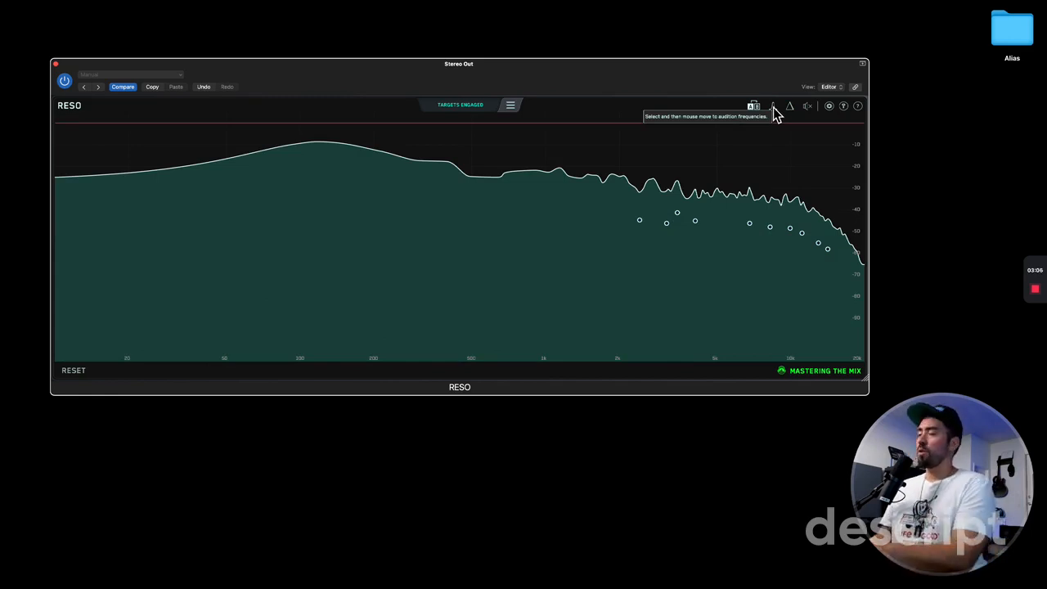
# Audition the low frequencies between about 138 and 155 Hz with the frequency audition tool.
pyautogui.click(772, 107)
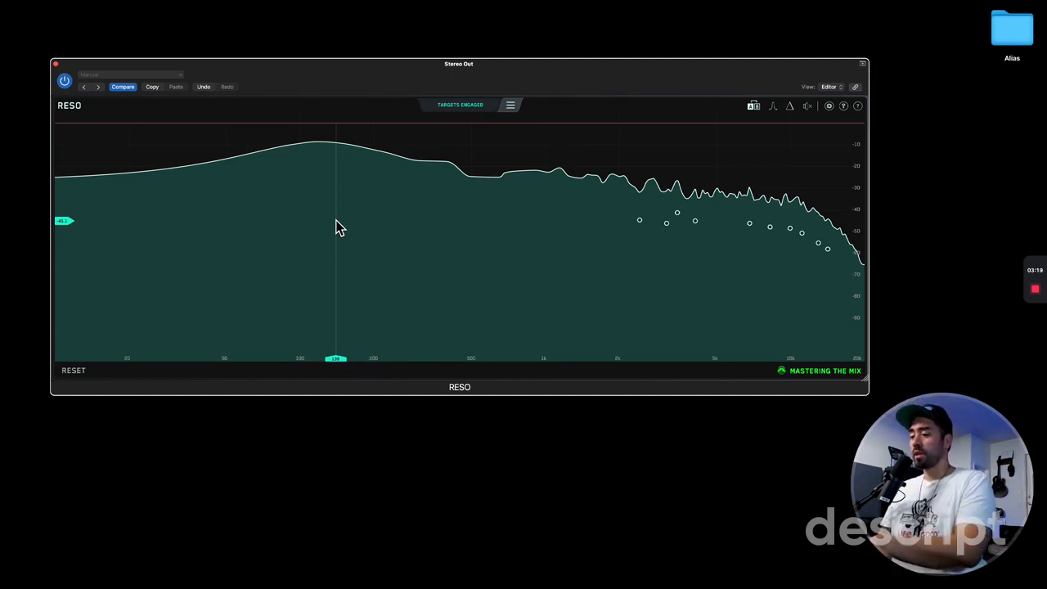
pyautogui.press('shift')
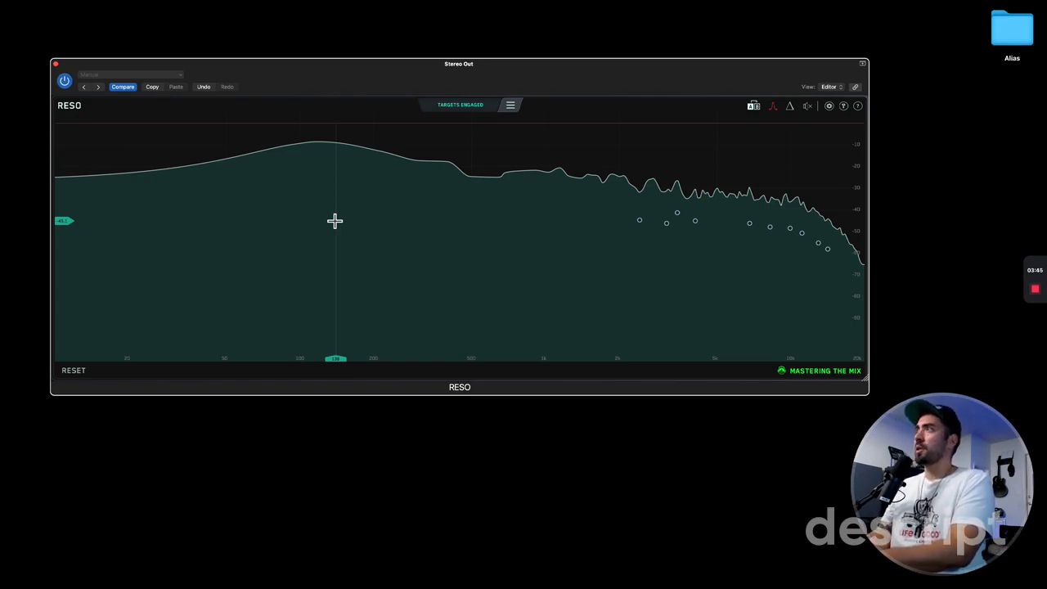
pyautogui.moveTo(335, 220); pyautogui.dragTo(347, 204)
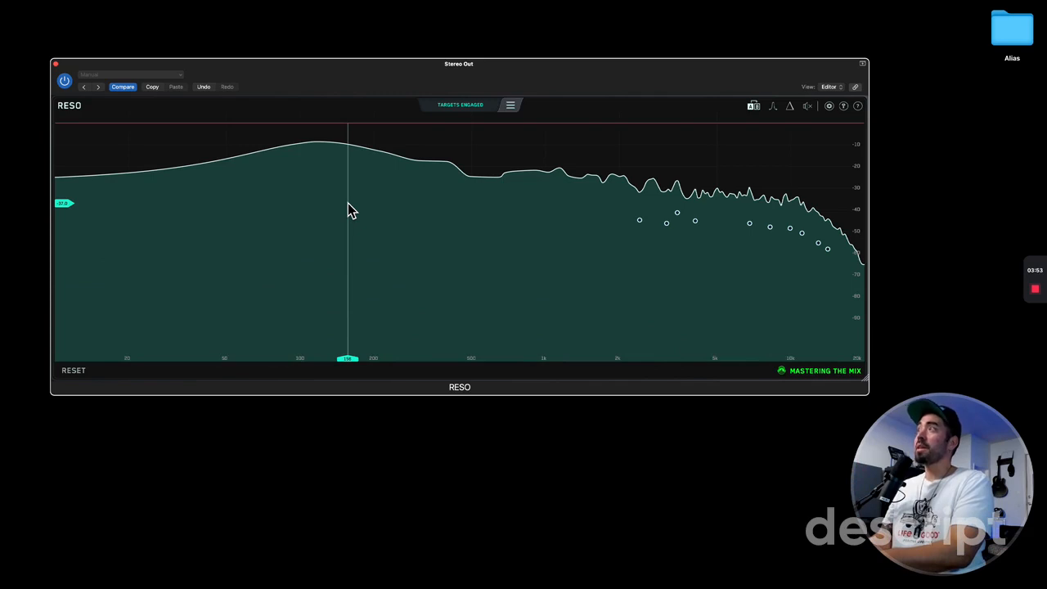
pyautogui.moveTo(348, 204); pyautogui.dragTo(345, 232)
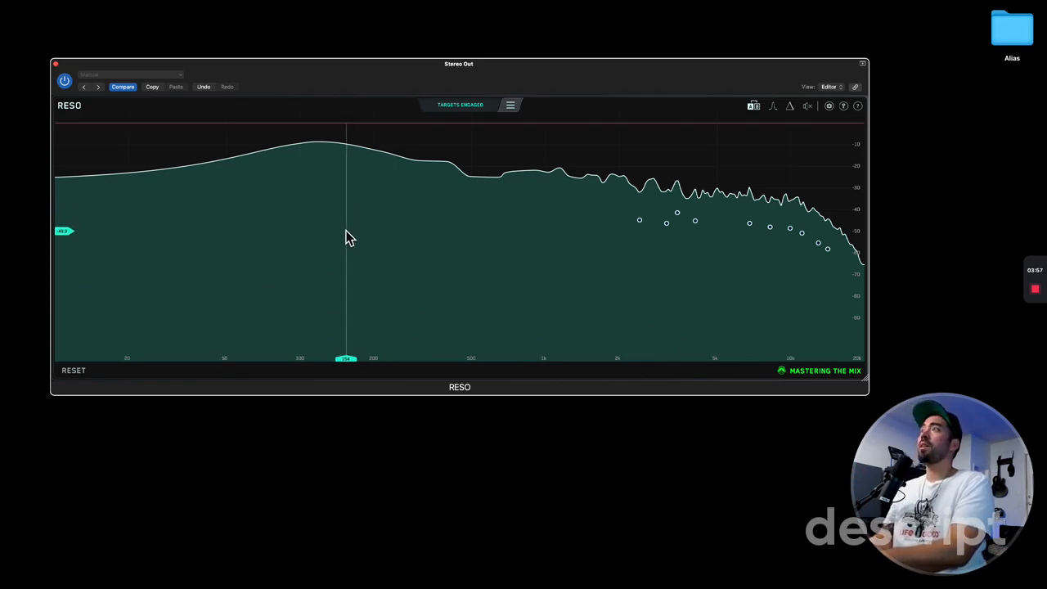
# Add two manual target nodes at about 177 Hz and 270 Hz, trying different Q widths.
pyautogui.click(347, 235)
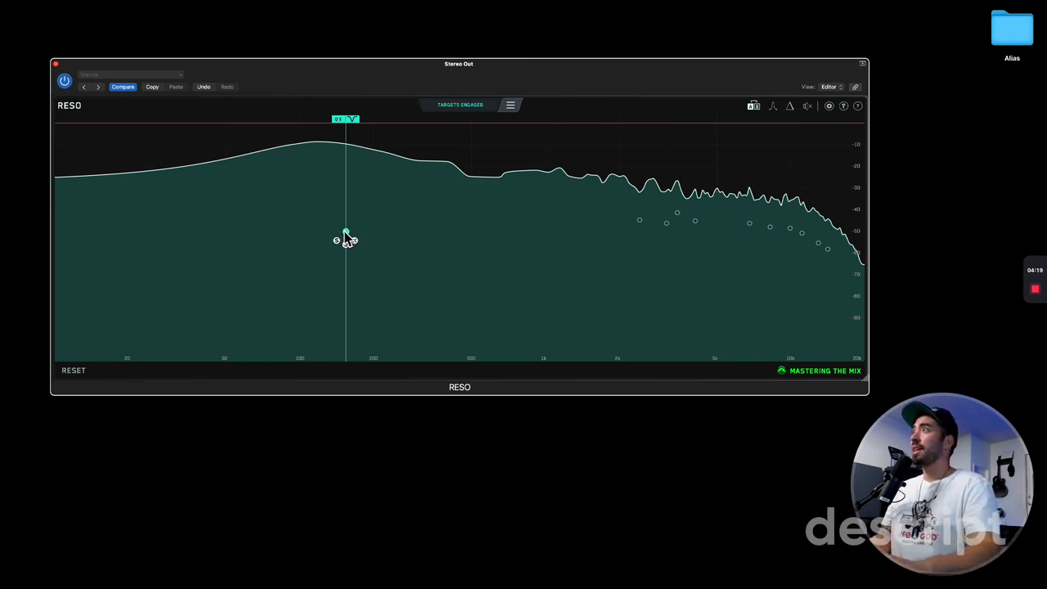
pyautogui.moveTo(345, 234); pyautogui.dragTo(406, 231)
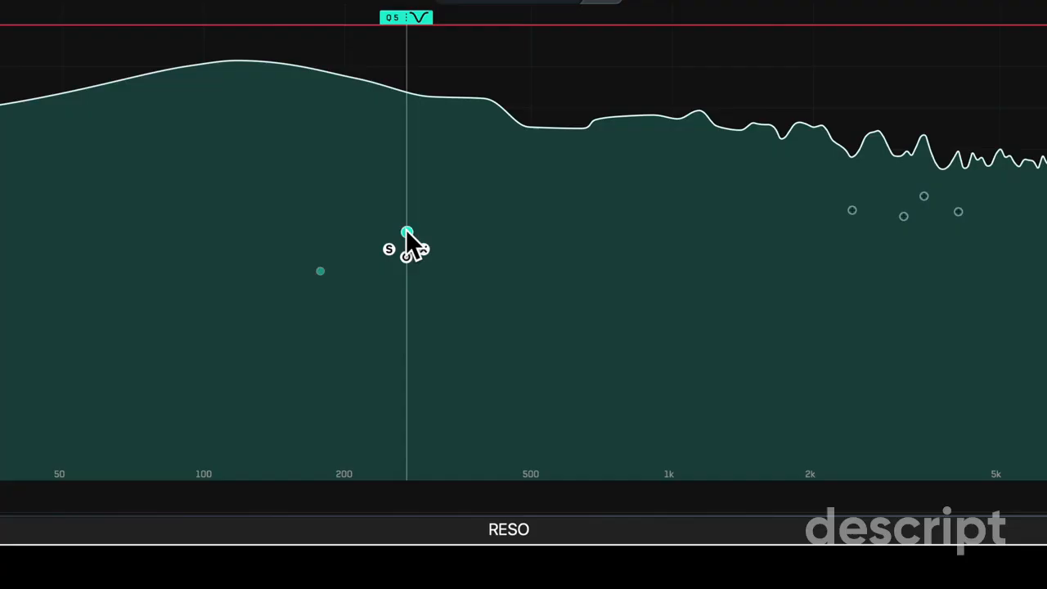
pyautogui.scroll(1, 406, 231)
pyautogui.scroll(-1, 407, 232)
pyautogui.scroll(1, 406, 231)
pyautogui.scroll(-1, 406, 232)
# Move the second manual node to about 750 Hz near -65 dB and adjust its Q.
pyautogui.moveTo(406, 232); pyautogui.dragTo(174, 210)
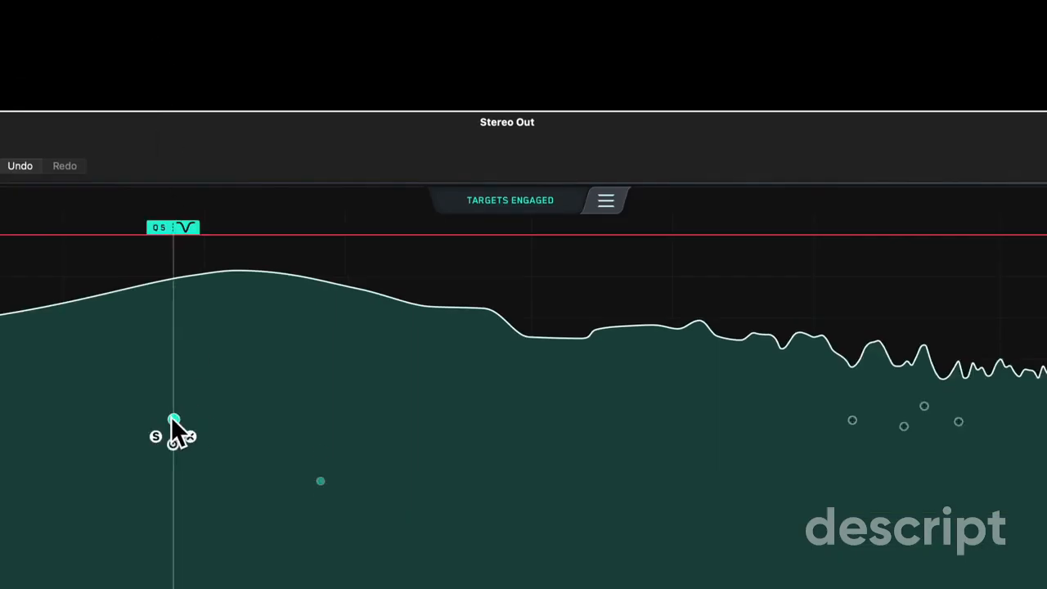
pyautogui.moveTo(174, 419)
pyautogui.mouseDown()
pyautogui.moveTo(474, 438)
pyautogui.moveTo(606, 479)
pyautogui.moveTo(613, 501)
pyautogui.mouseUp()
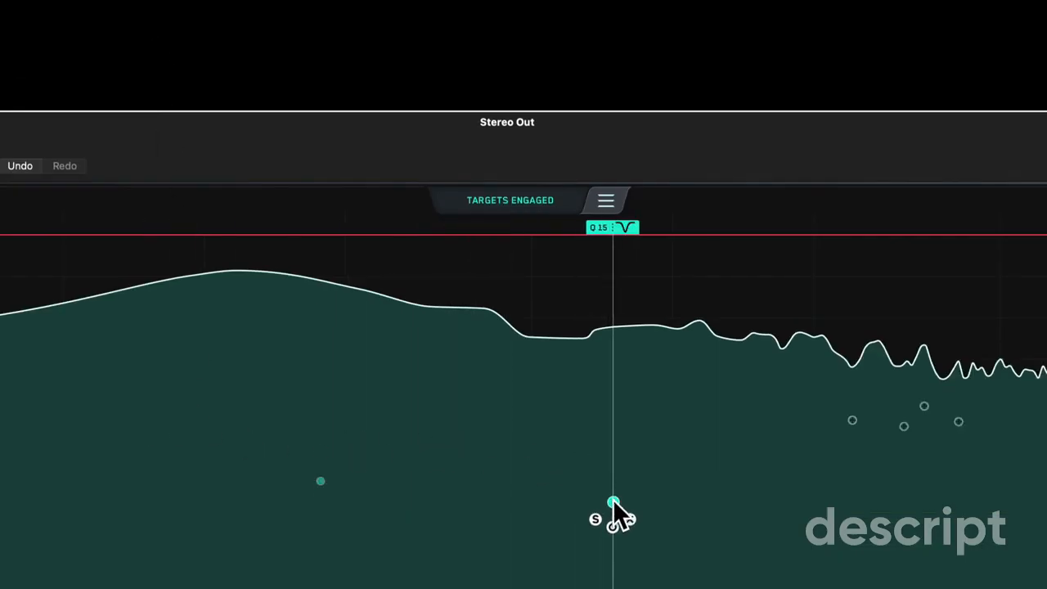
pyautogui.scroll(5, 613, 498)
pyautogui.scroll(-5, 613, 499)
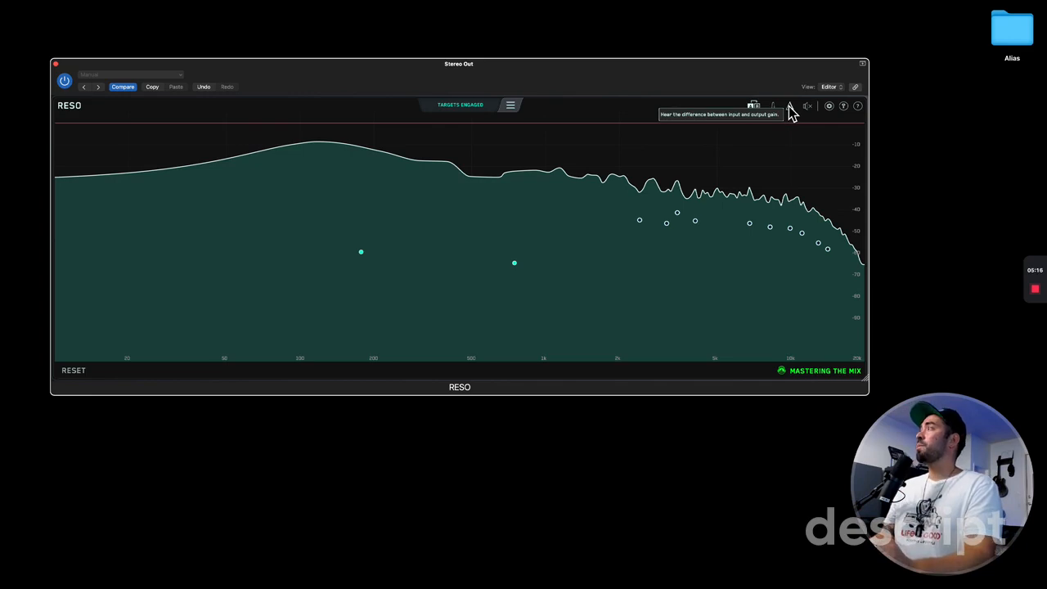
# Link the input and output gain, raise the input gain to about +2.9 dB, and check the reduction during playback.
pyautogui.click(807, 106)
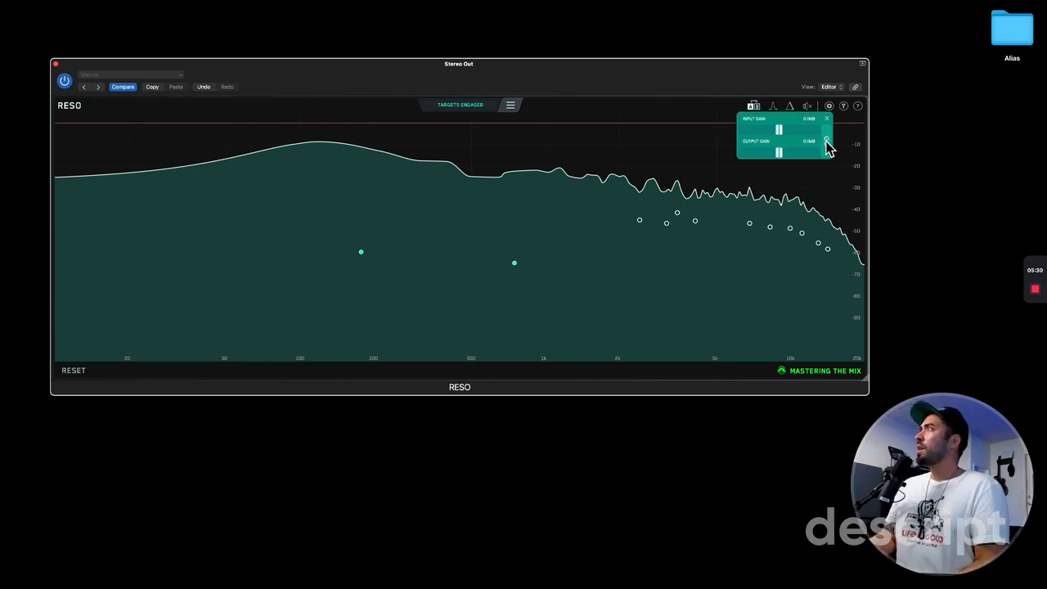
pyautogui.click(827, 144)
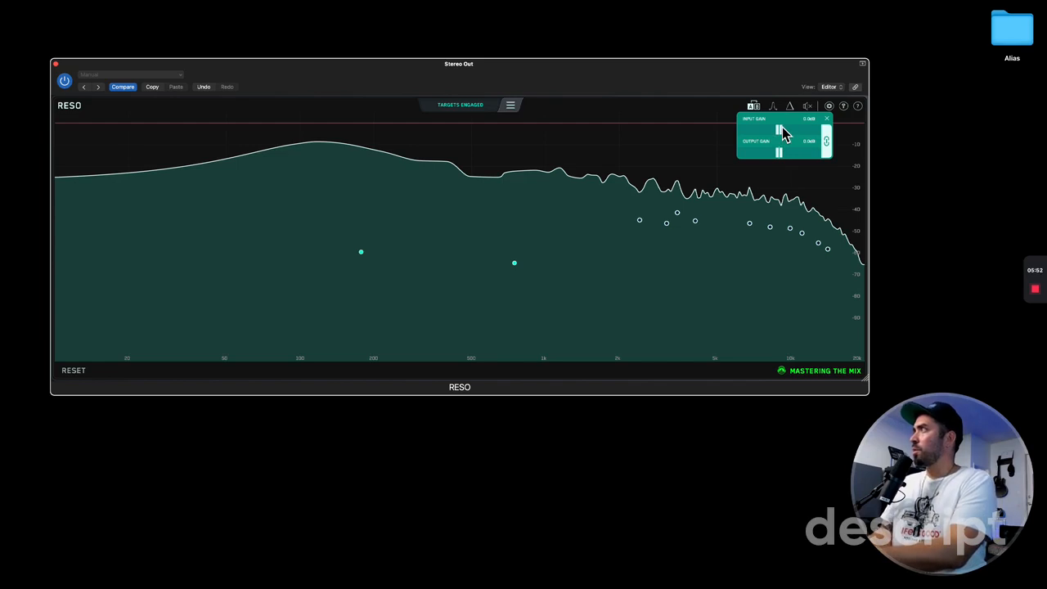
pyautogui.press('space')
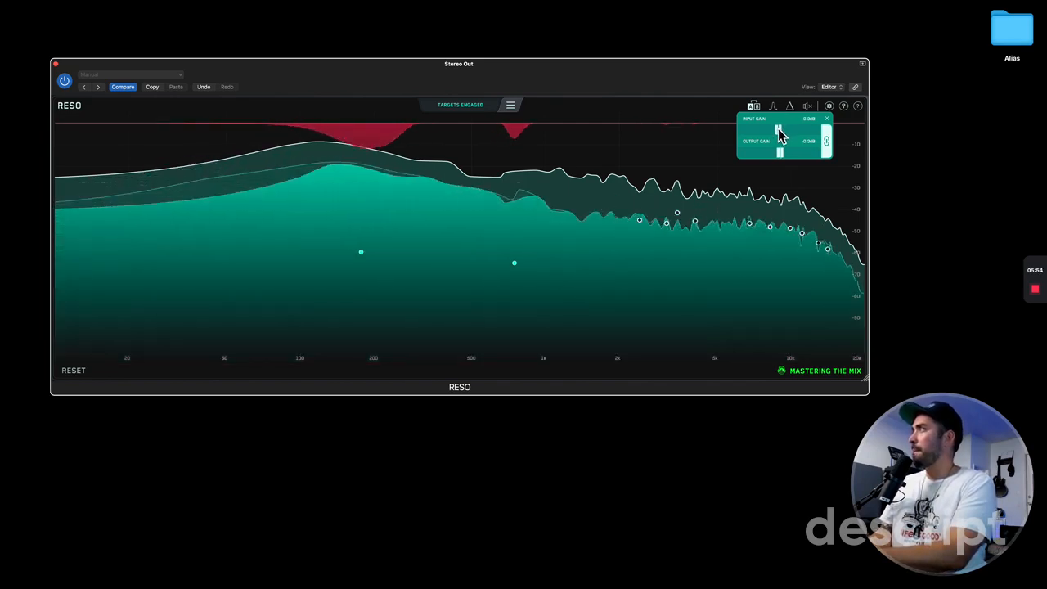
pyautogui.moveTo(779, 134); pyautogui.dragTo(789, 136)
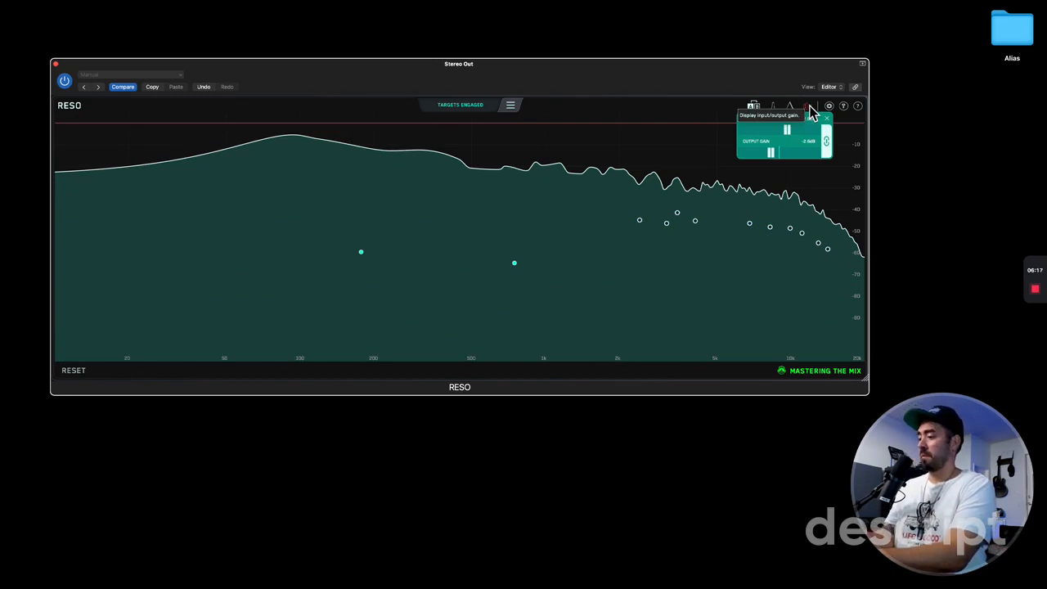
pyautogui.press('space')
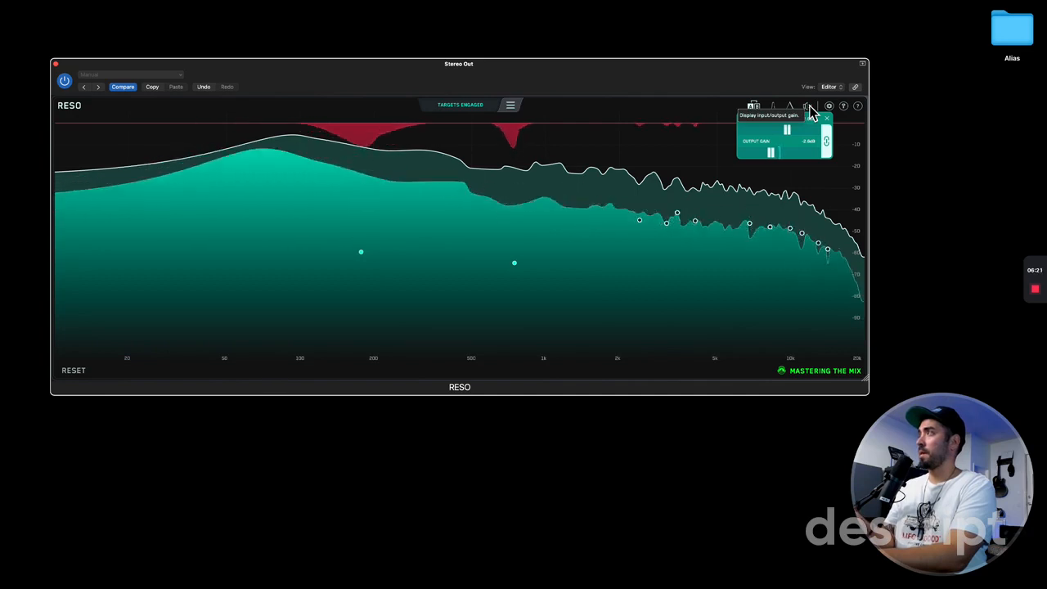
pyautogui.press('space')
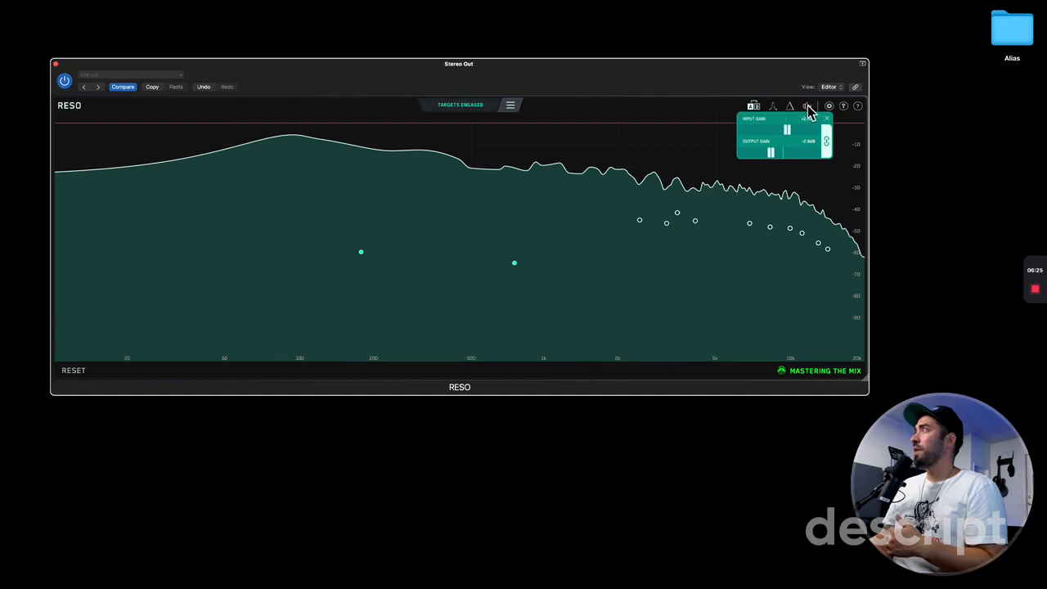
# Monitor only the signal removed by the filters with the added nodes and higher input gain, and return to normal monitoring.
pyautogui.click(791, 108)
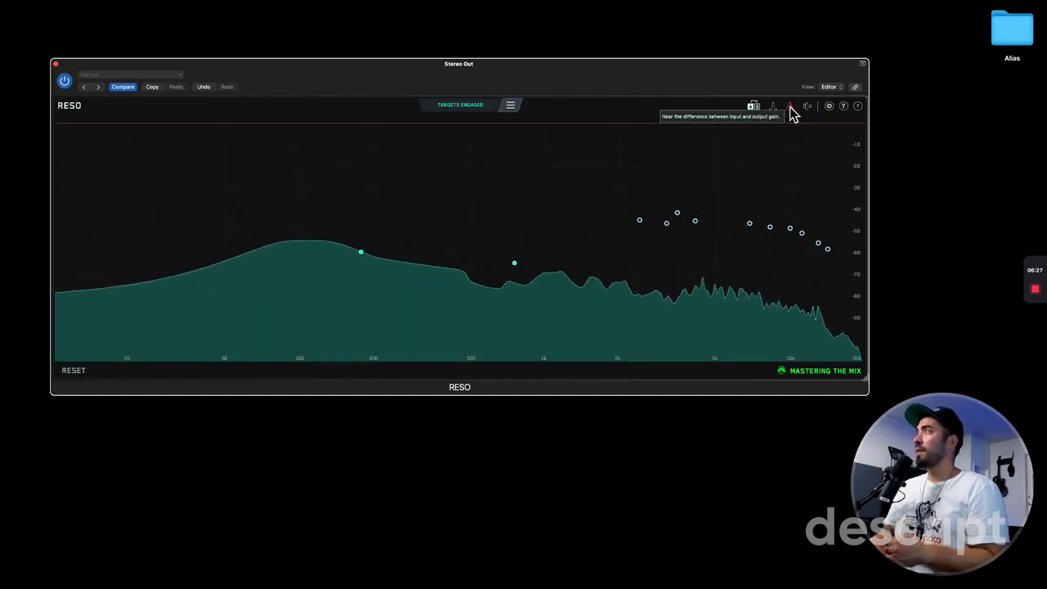
pyautogui.press('space')
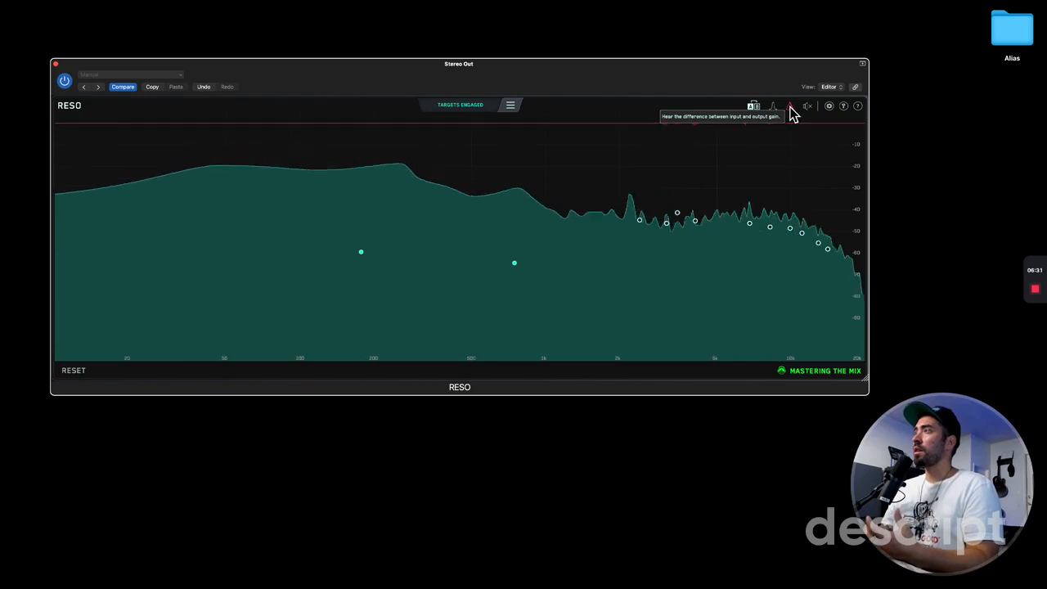
pyautogui.press('space')
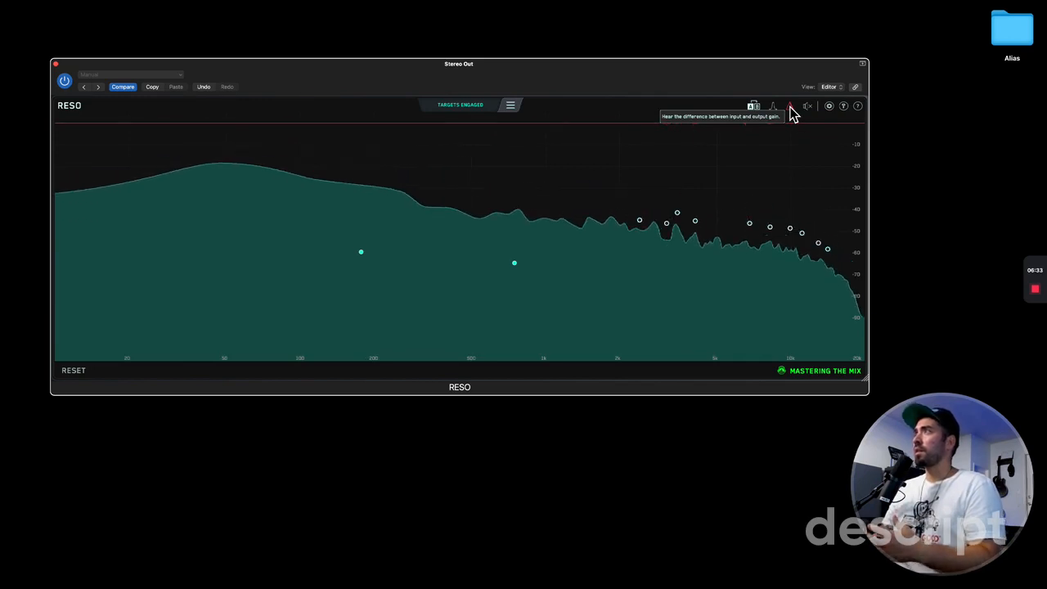
pyautogui.click(790, 108)
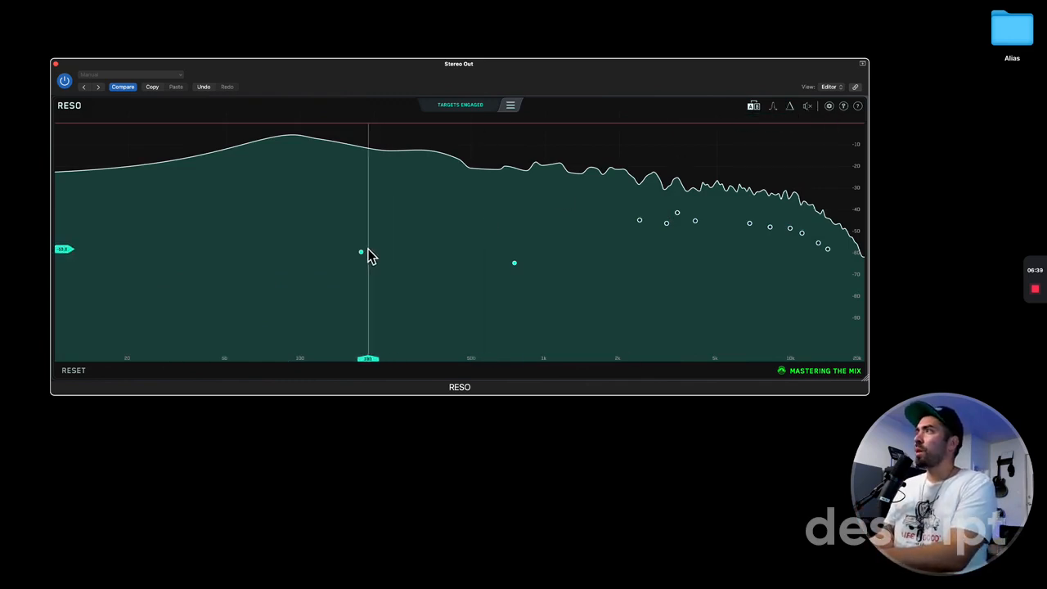
# Raise the manual node at 177 Hz to about -41 dB and display the input/output gain controls.
pyautogui.moveTo(360, 253)
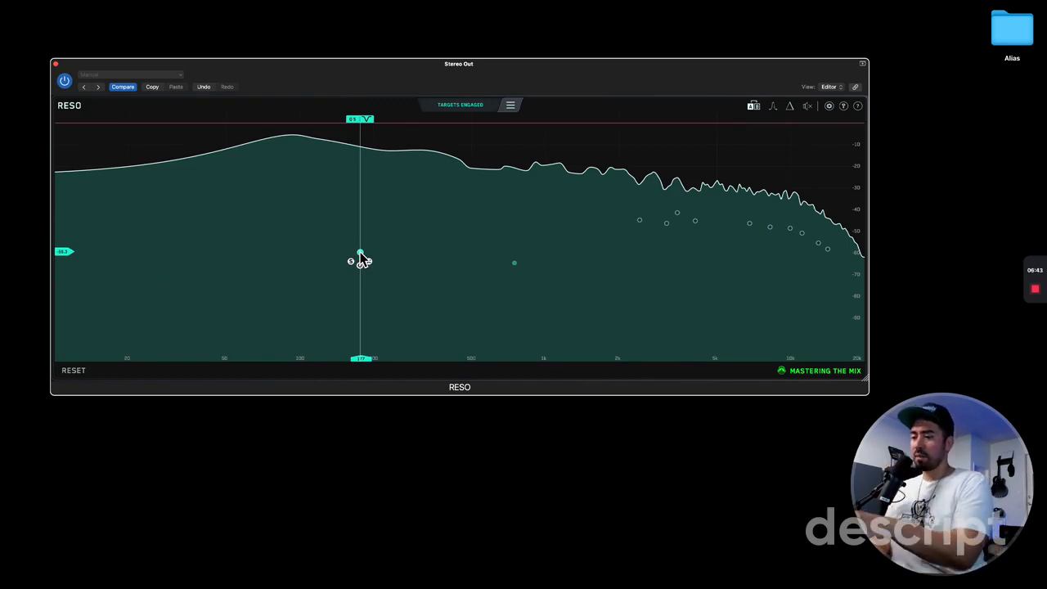
pyautogui.moveTo(361, 255); pyautogui.dragTo(367, 213)
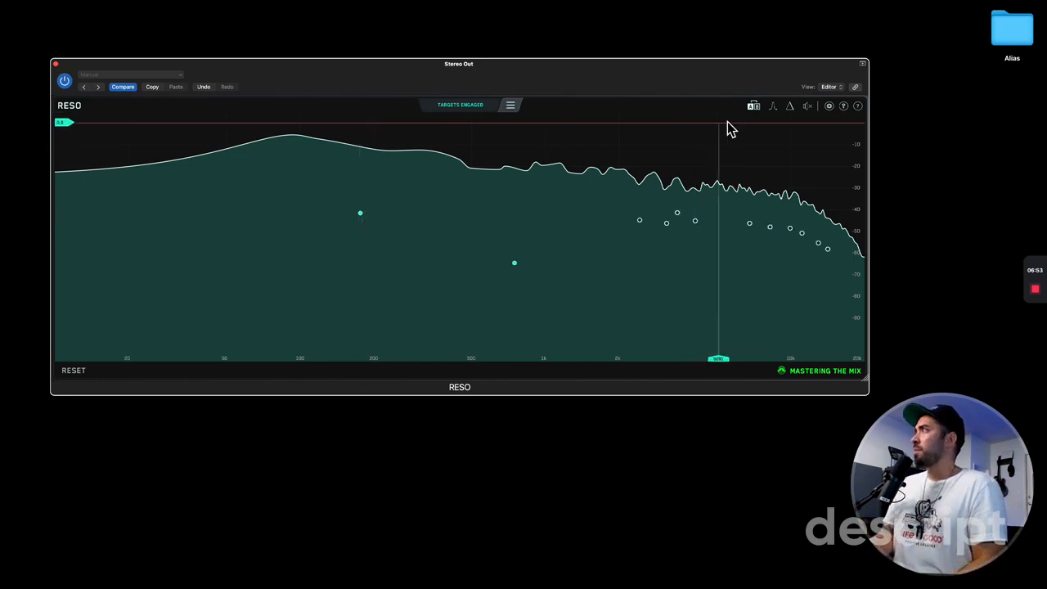
pyautogui.click(808, 107)
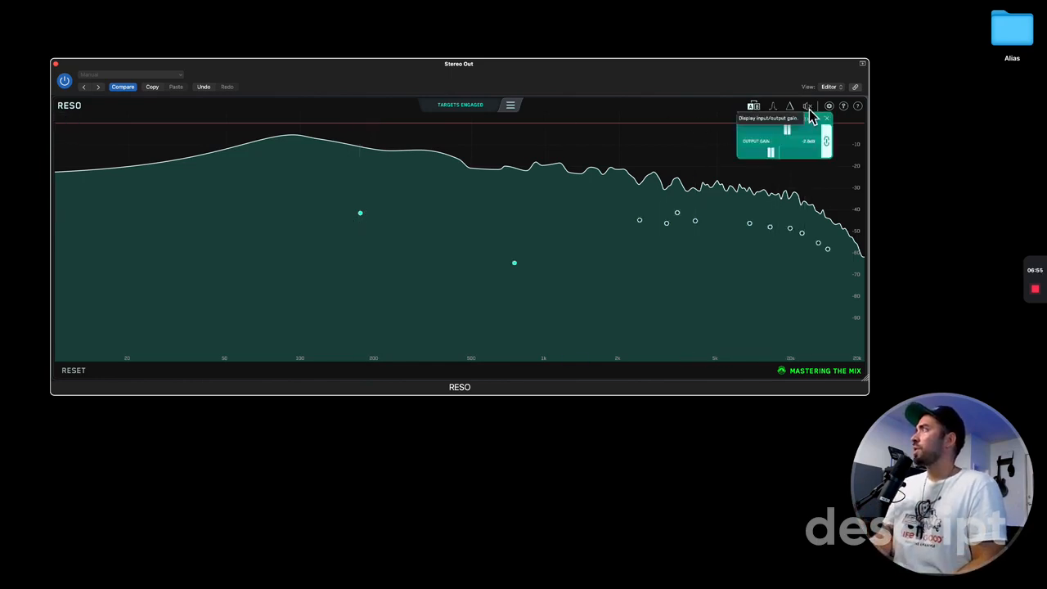
# Play the track to check the reduction at the manual nodes, stop playback, and hide the input/output gain controls.
pyautogui.press('space')
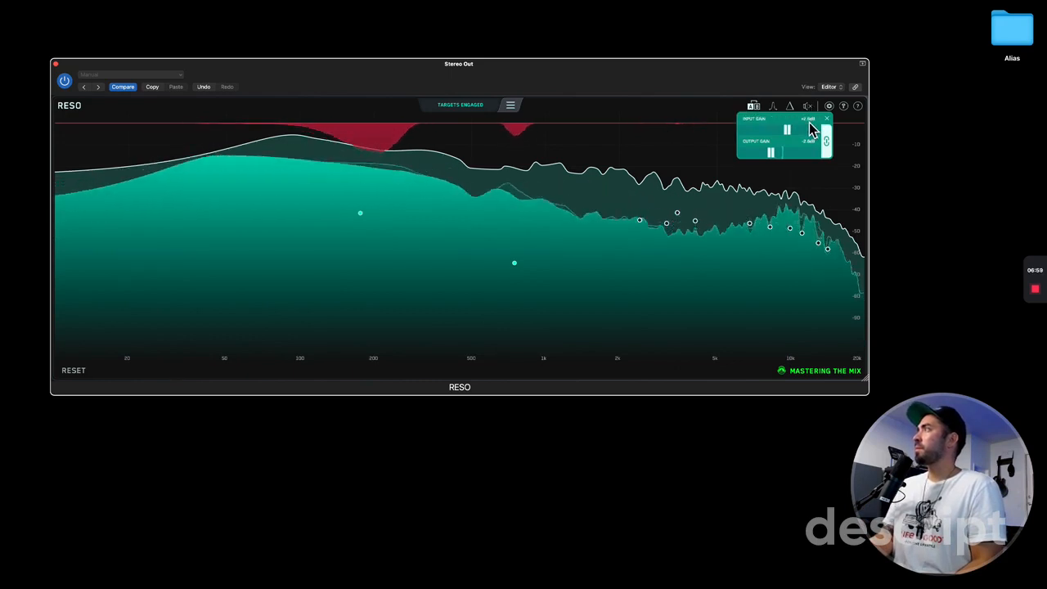
pyautogui.press('space')
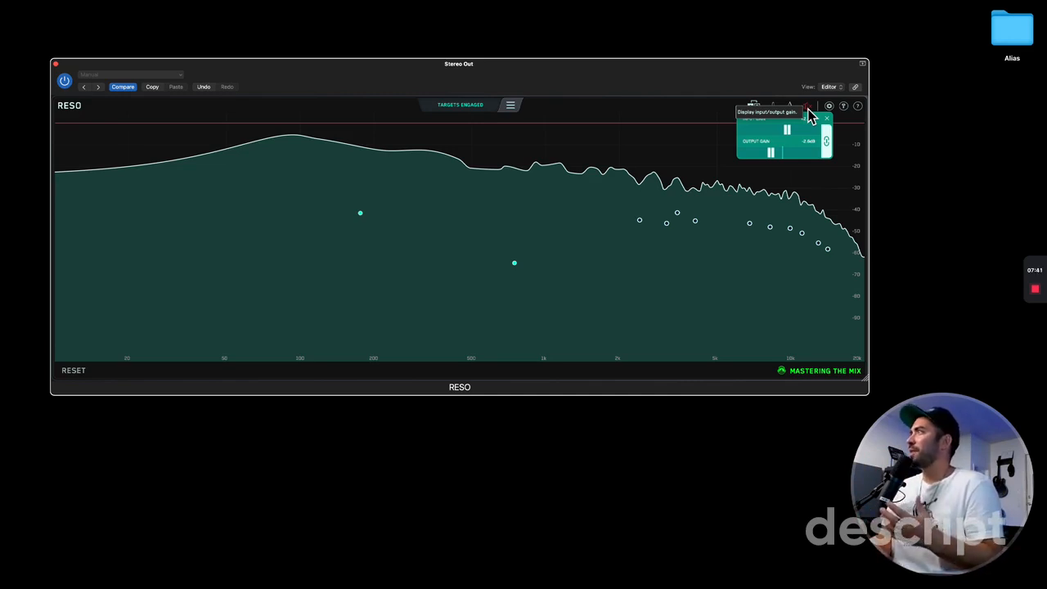
pyautogui.click(807, 108)
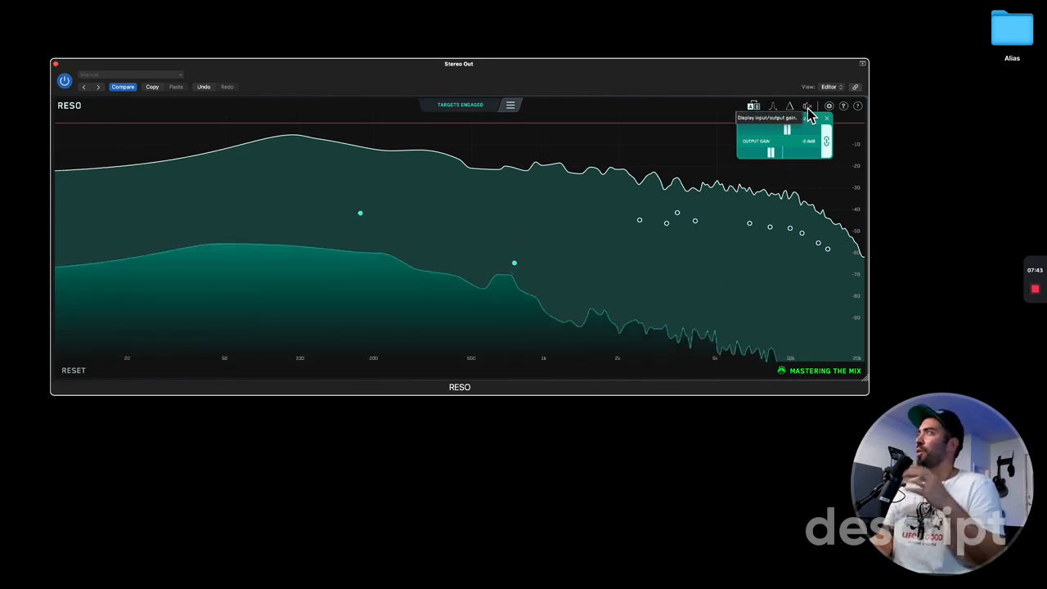
pyautogui.click(807, 107)
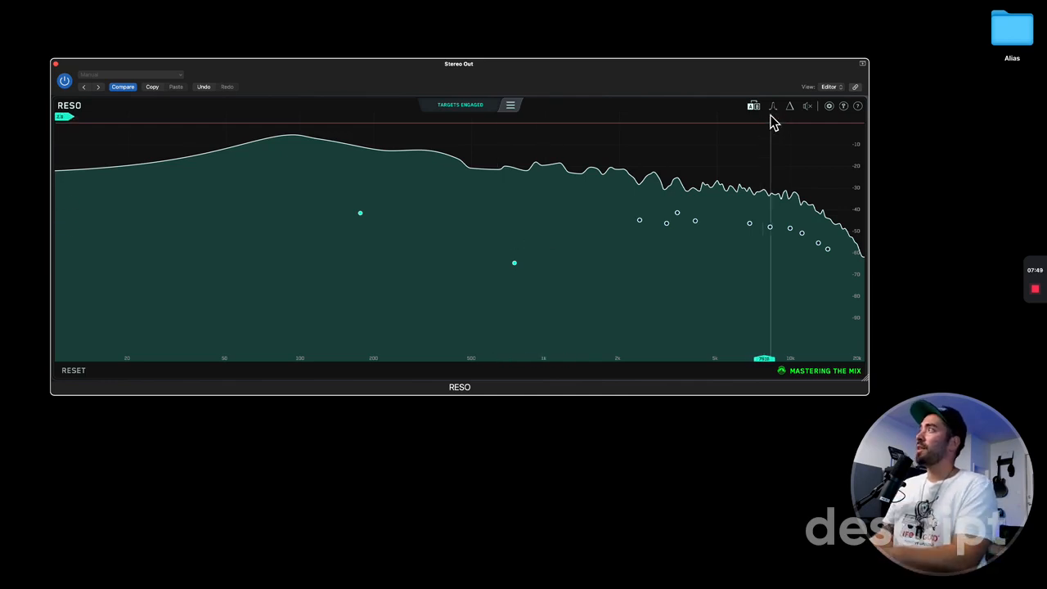
# Select all nodes on the spectrum and adjust their levels together during playback, raising the two manual nodes by about 3 dB.
pyautogui.click(456, 219)
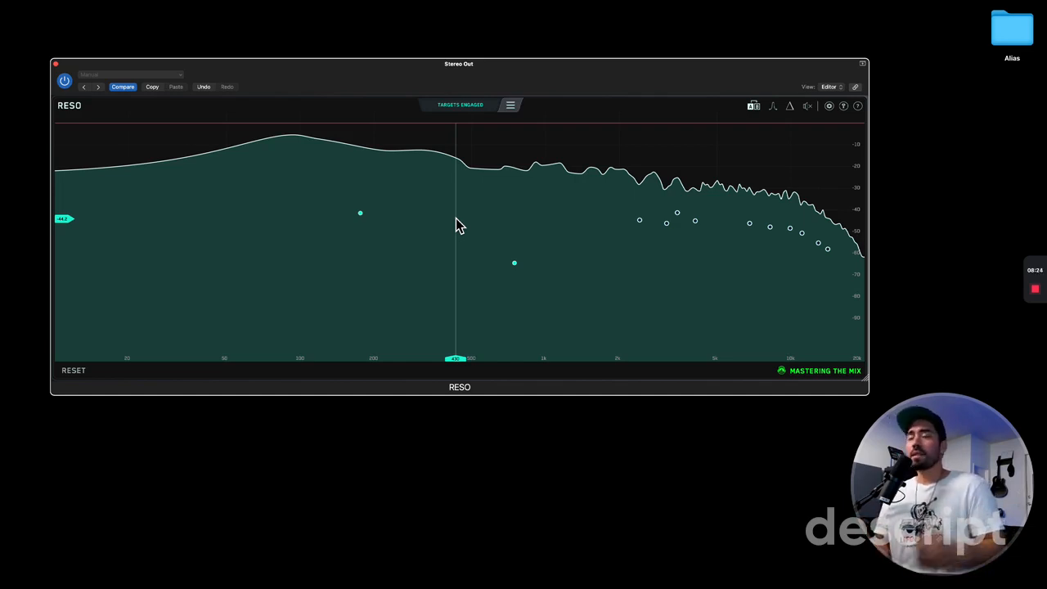
pyautogui.moveTo(288, 182); pyautogui.dragTo(838, 303)
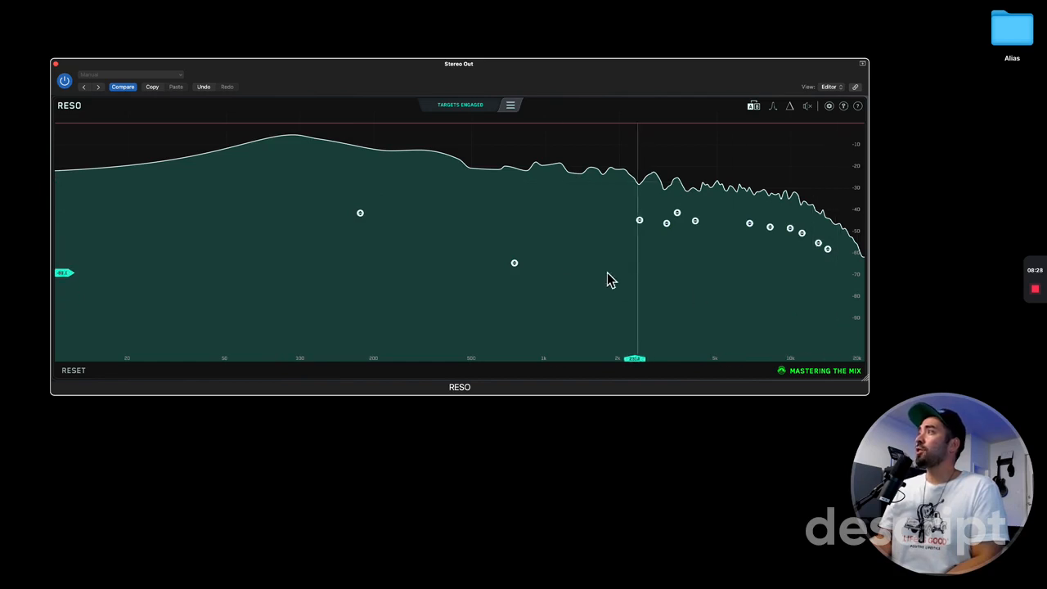
pyautogui.moveTo(515, 261)
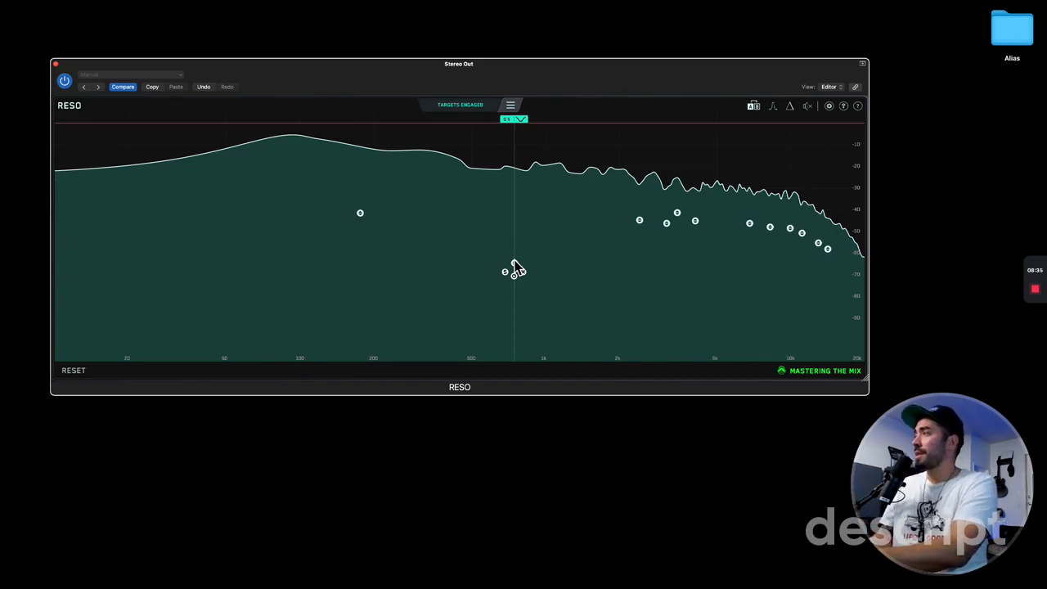
pyautogui.press('space')
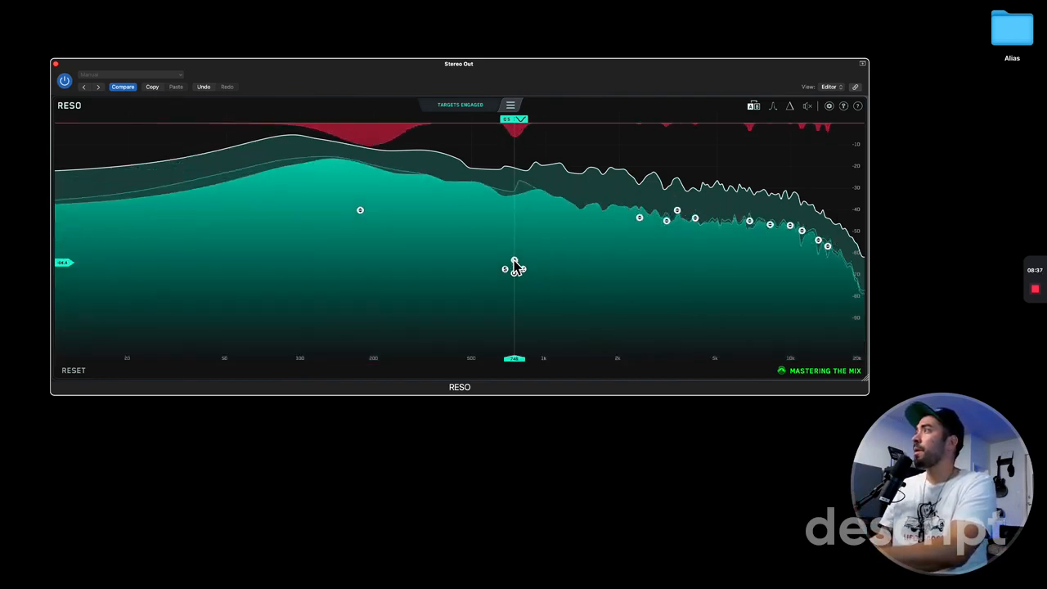
pyautogui.moveTo(514, 261)
pyautogui.mouseDown()
pyautogui.moveTo(522, 193)
pyautogui.moveTo(524, 291)
pyautogui.moveTo(526, 261)
pyautogui.mouseUp()
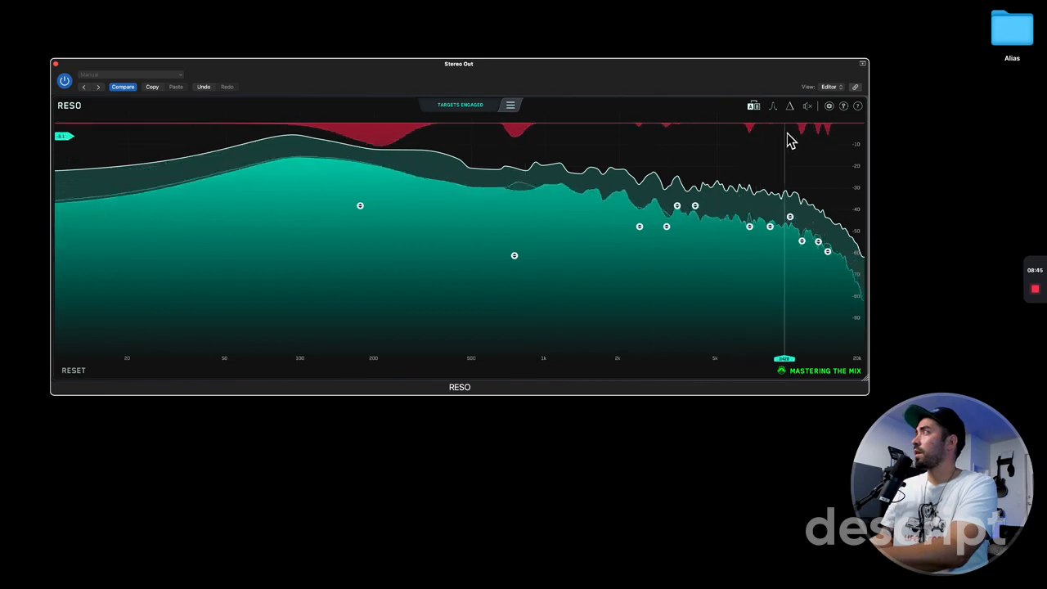
# Play the track to check the reduction with the adjusted nodes, display the input/output gain controls, and stop playback.
pyautogui.click(807, 108)
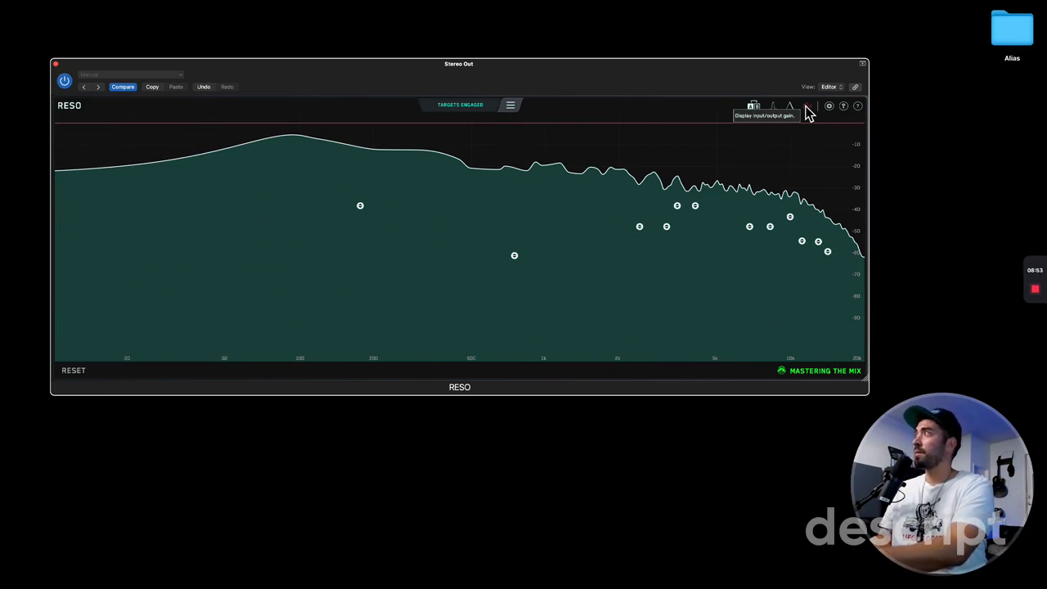
pyautogui.click(806, 107)
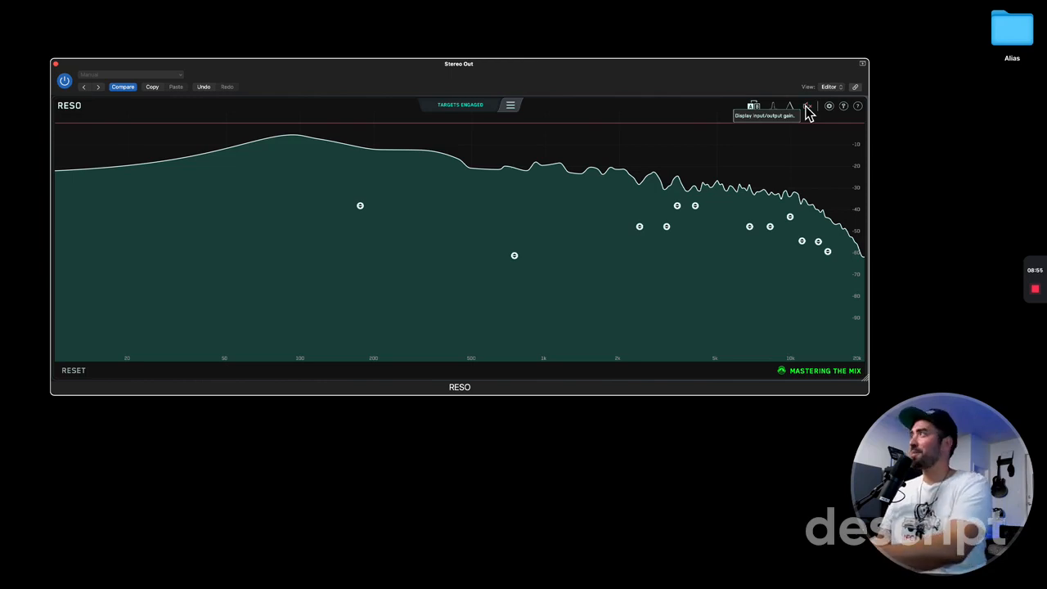
pyautogui.press('space')
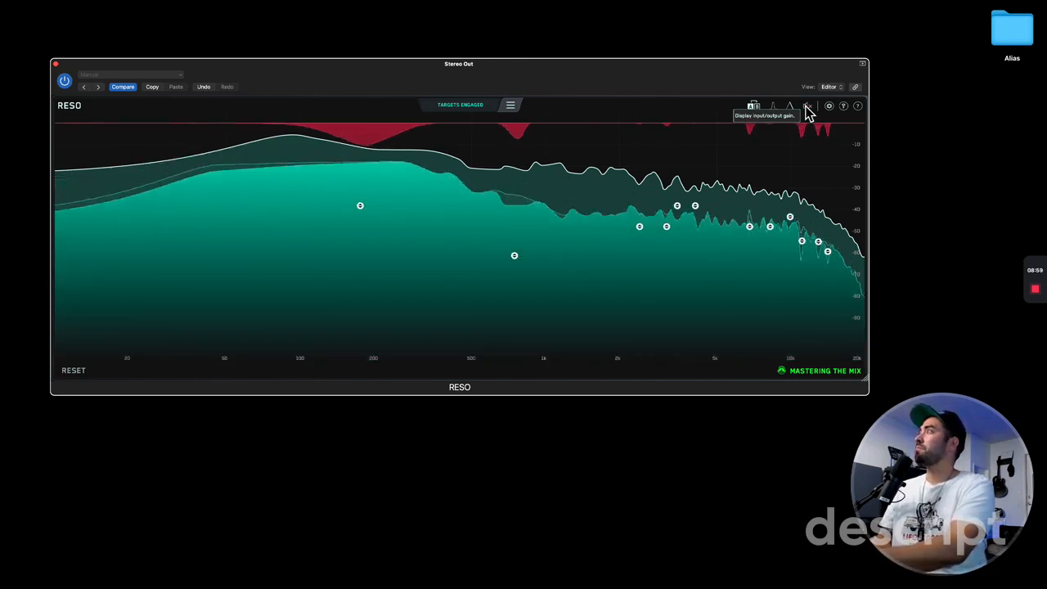
pyautogui.click(806, 109)
pyautogui.press('space')
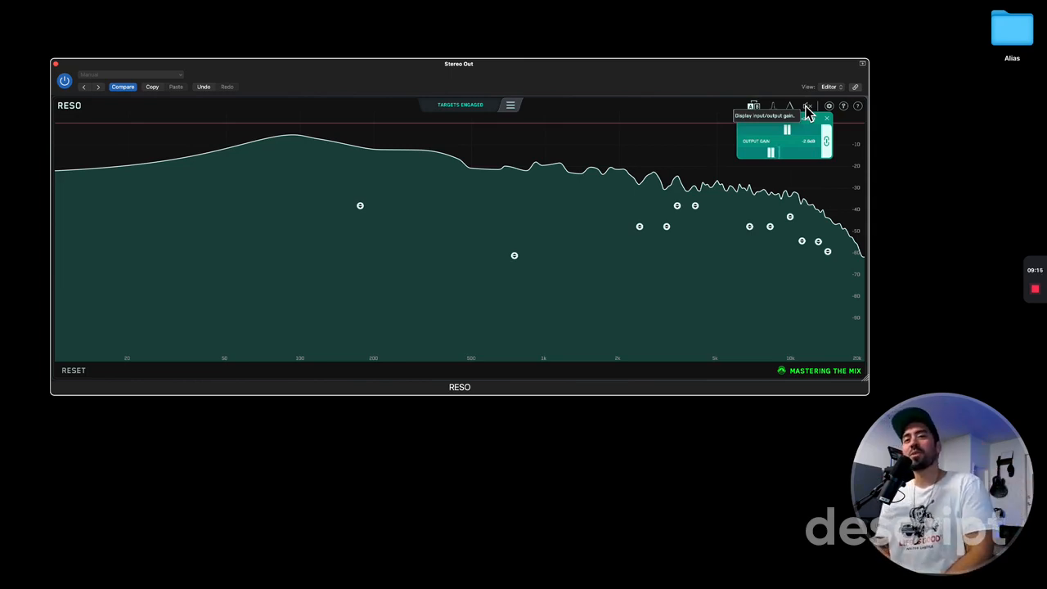
# Raise the linked input gain slightly while the track plays and hide the input/output gain controls.
pyautogui.press('space')
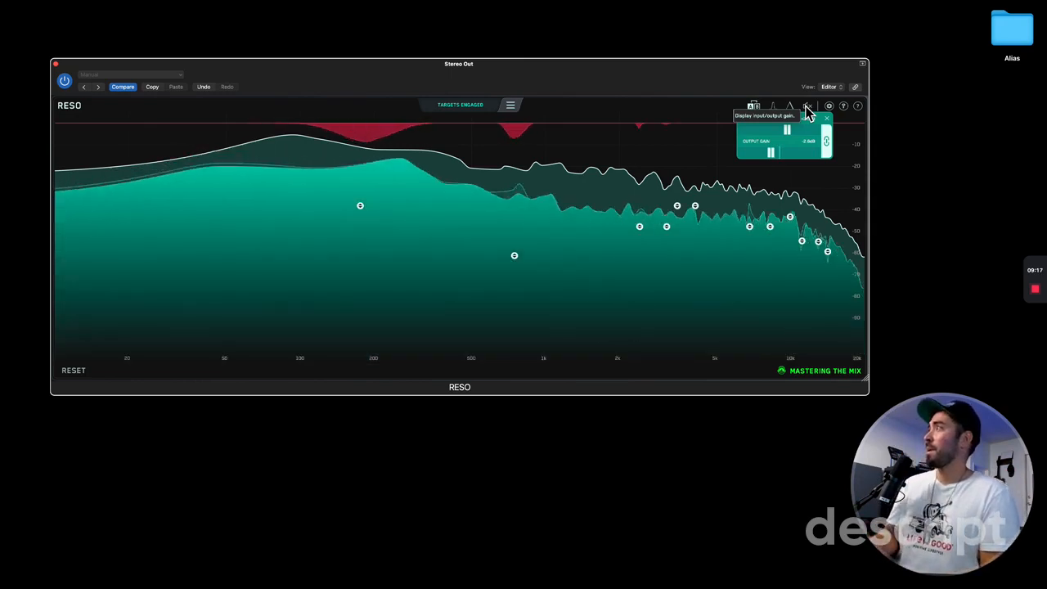
pyautogui.click(806, 107)
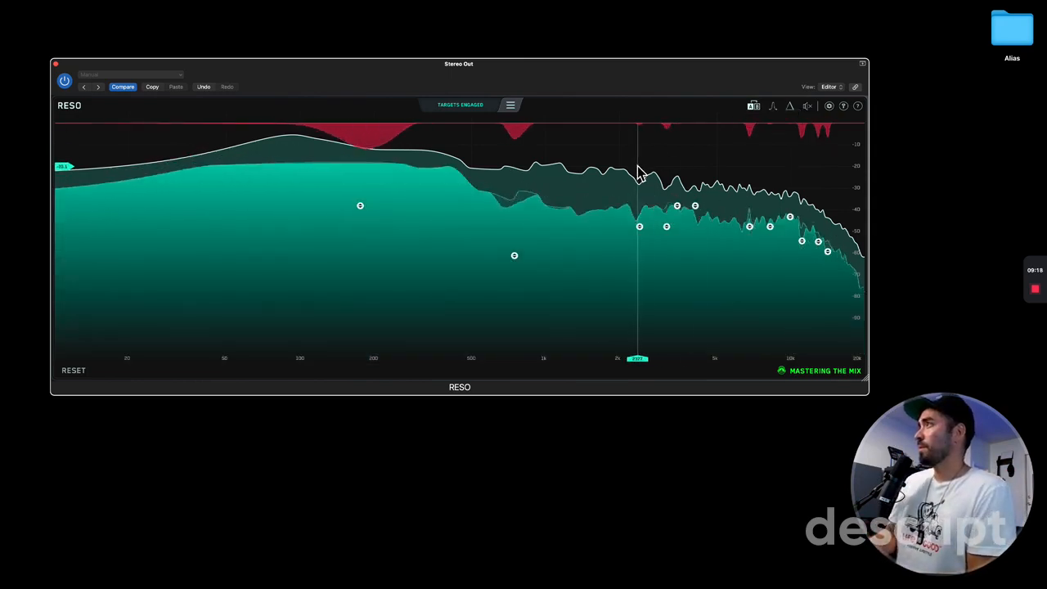
pyautogui.click(806, 110)
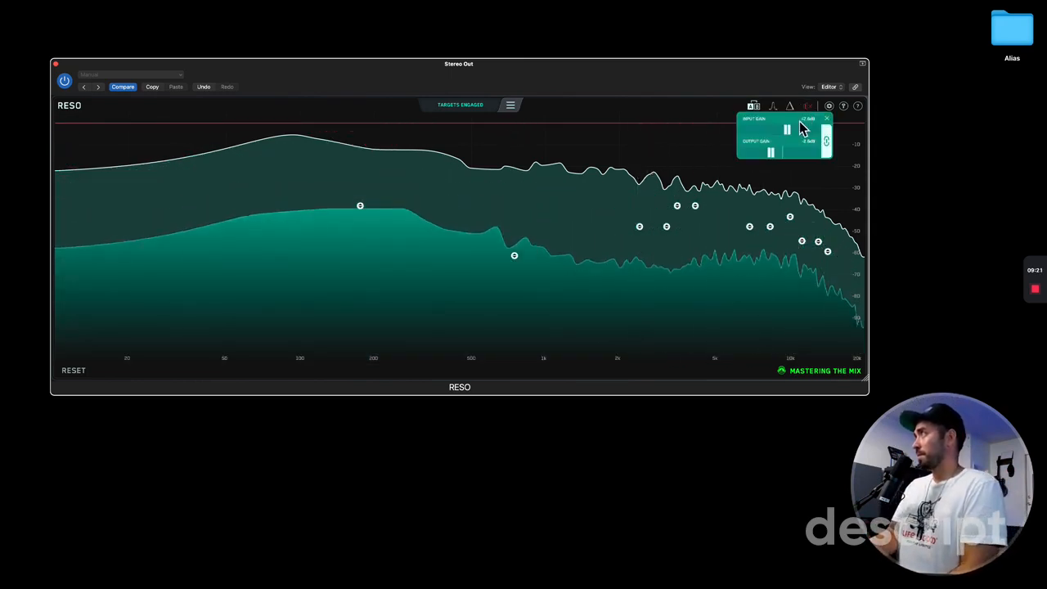
pyautogui.moveTo(785, 134); pyautogui.dragTo(791, 128)
pyautogui.click(810, 108)
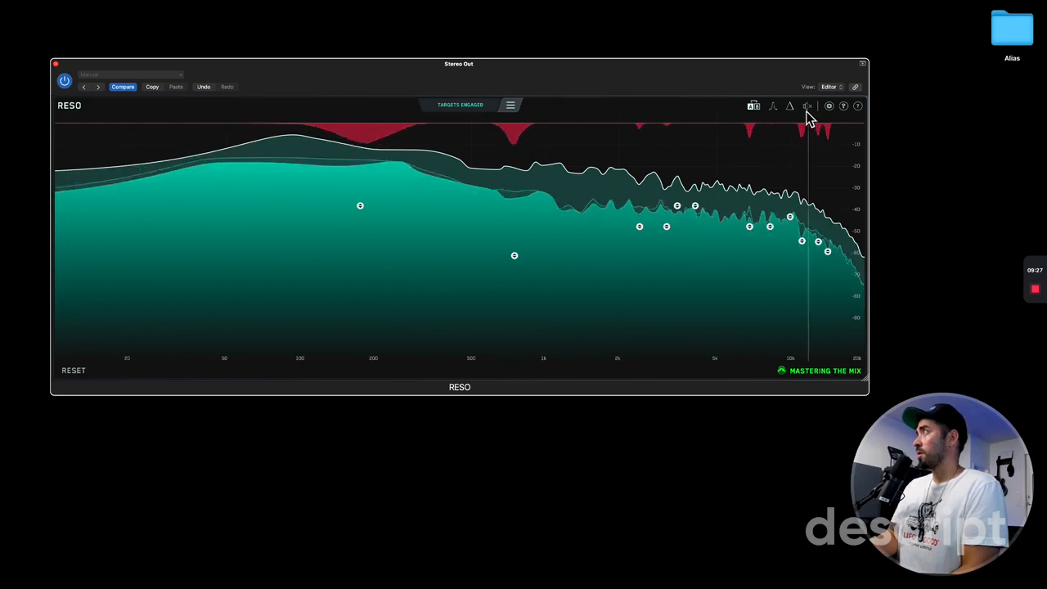
# Monitor only the signal removed by the filters with the adjusted nodes and gain.
pyautogui.click(791, 108)
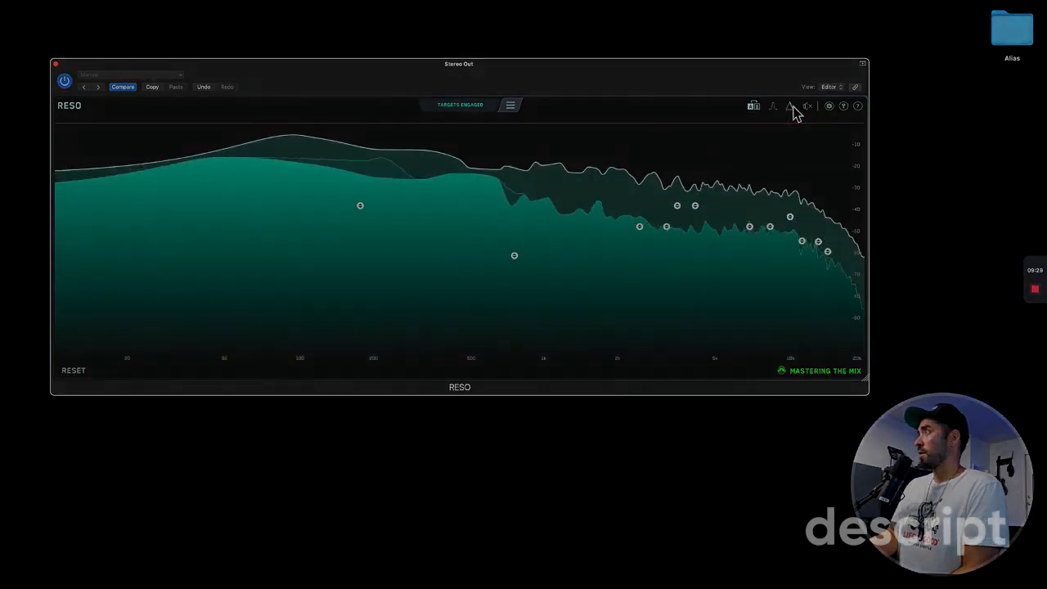